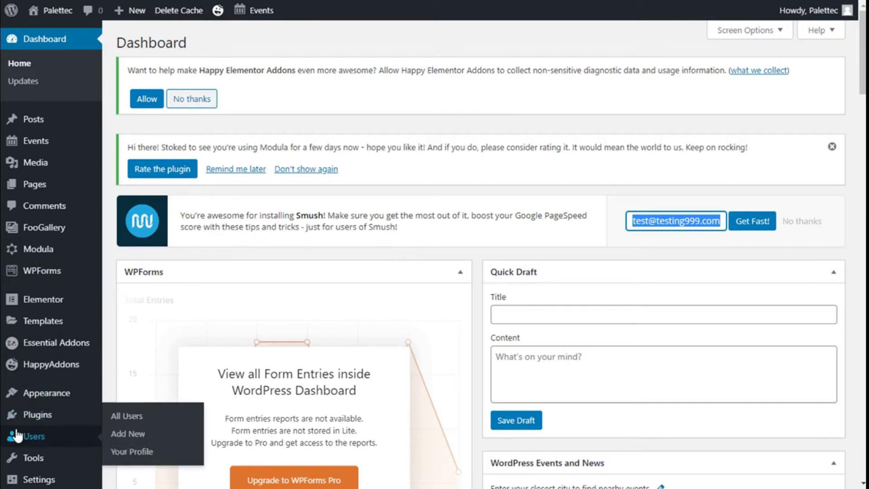
- Go to the Add New plugins page from the Plugins menu
mouse_move(25, 419)
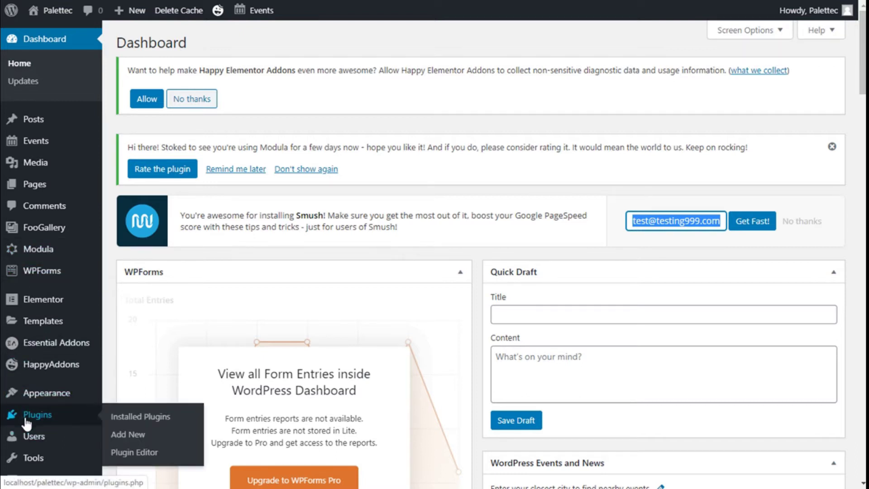
click(121, 436)
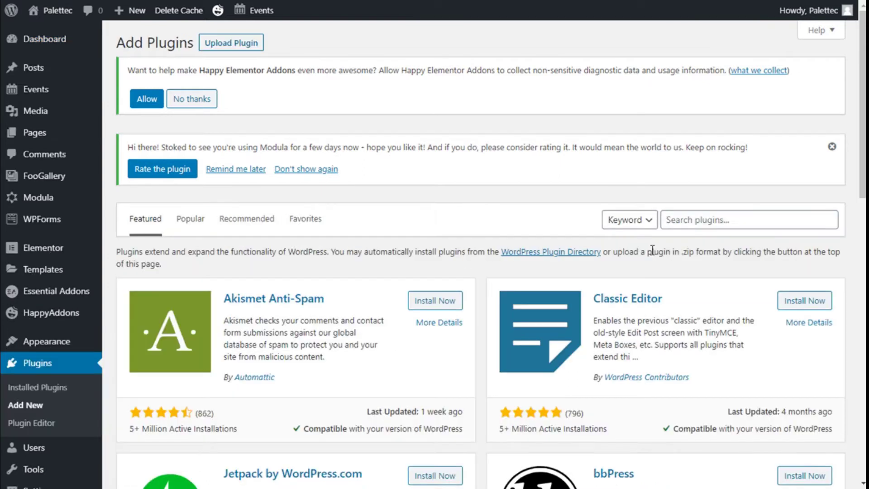
- Search the plugin directory for 'elements kit' and install the ElementsKit Elementor addons plugin
click(713, 220)
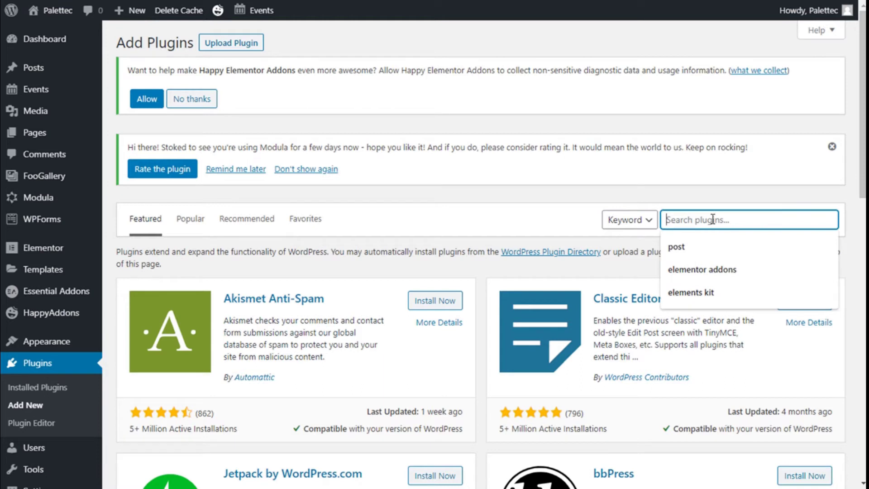
text(elements )
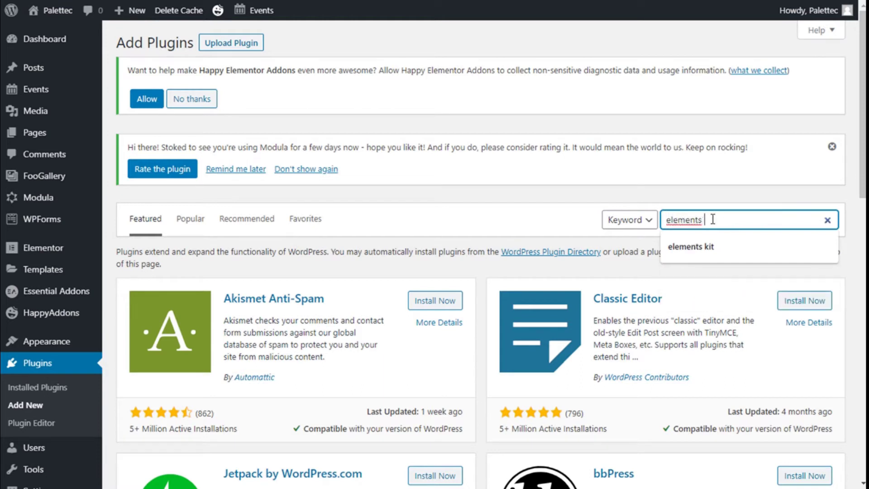
text(kit)
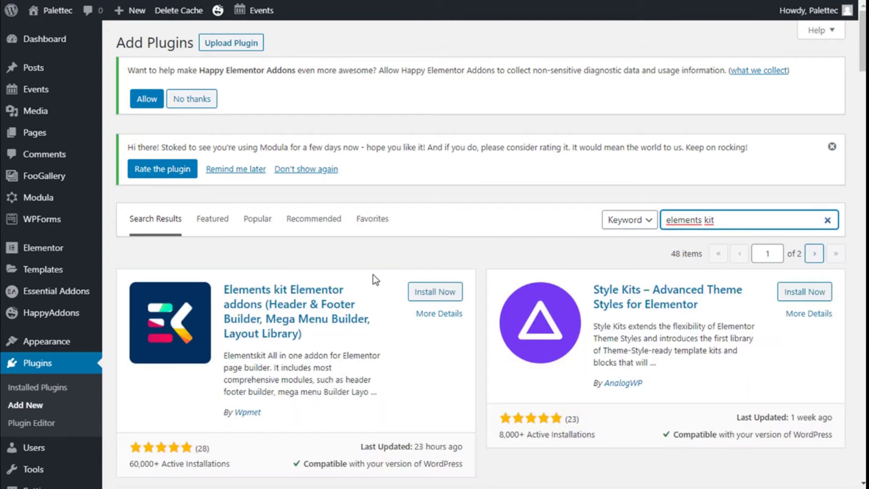
scroll(326, 297, down, 1)
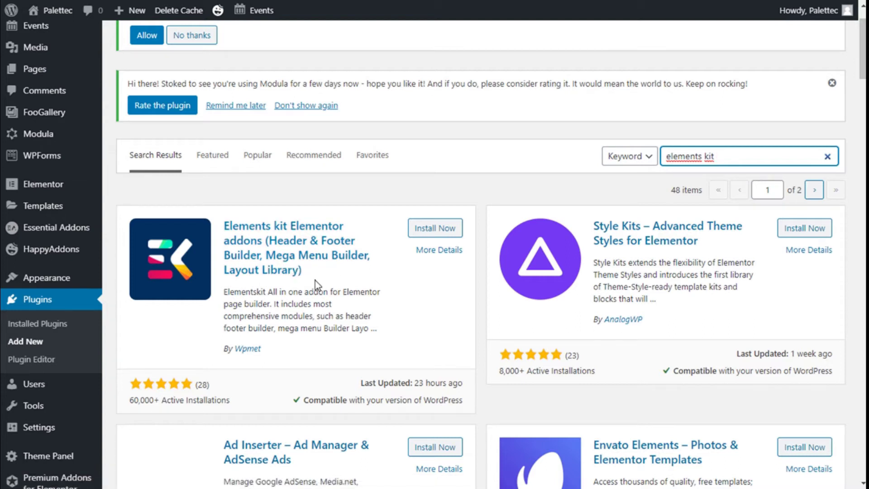
click(428, 232)
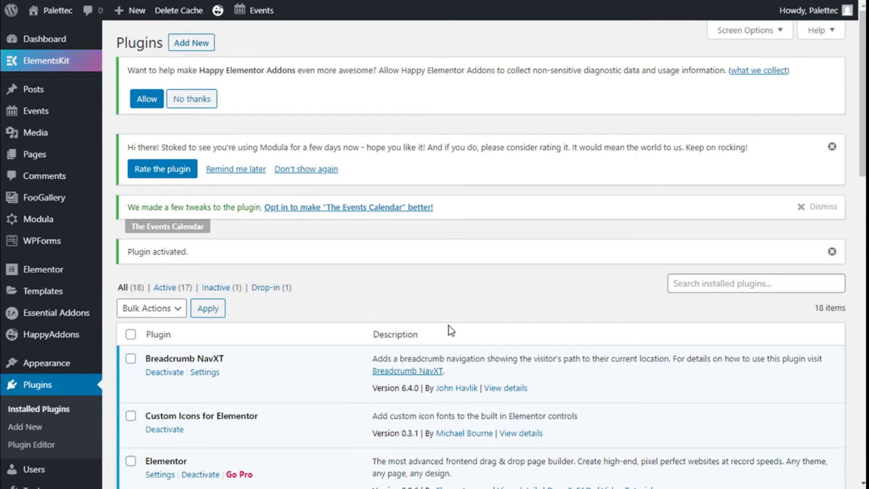
- Visit the site's live home page from the admin bar's site menu
mouse_move(60, 14)
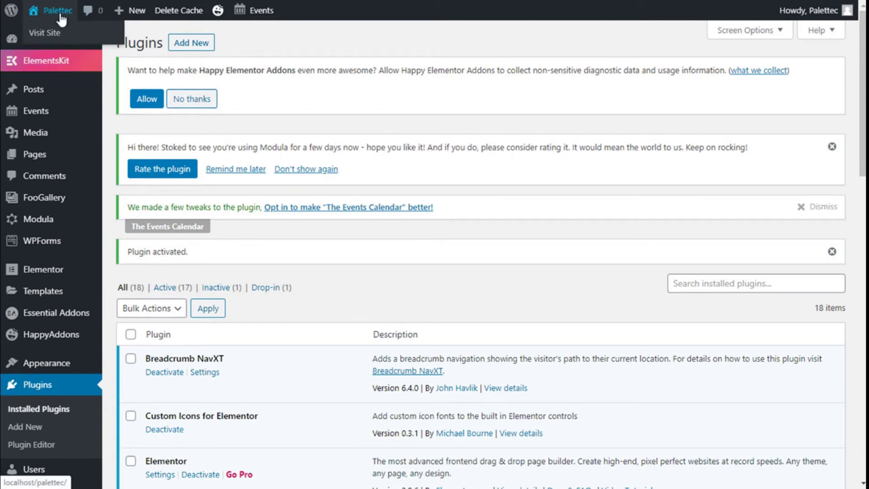
click(47, 35)
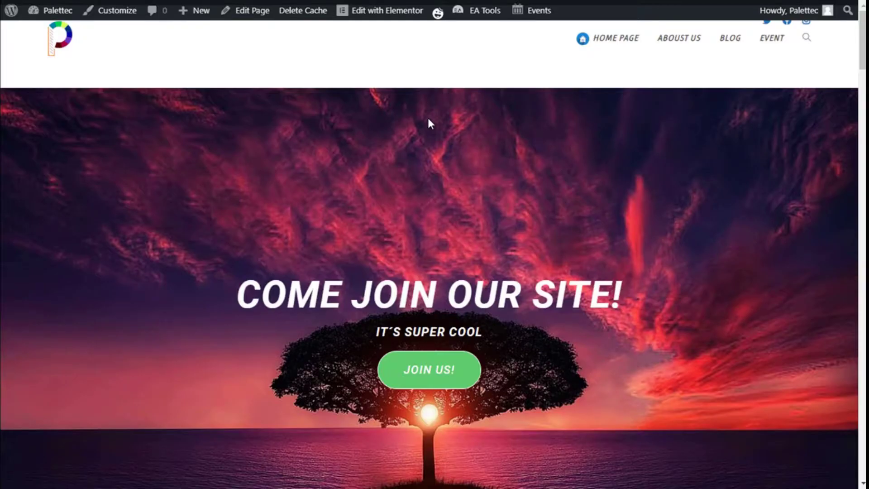
- Open the home page in the Elementor editor and search the widgets for 'hour'
click(387, 18)
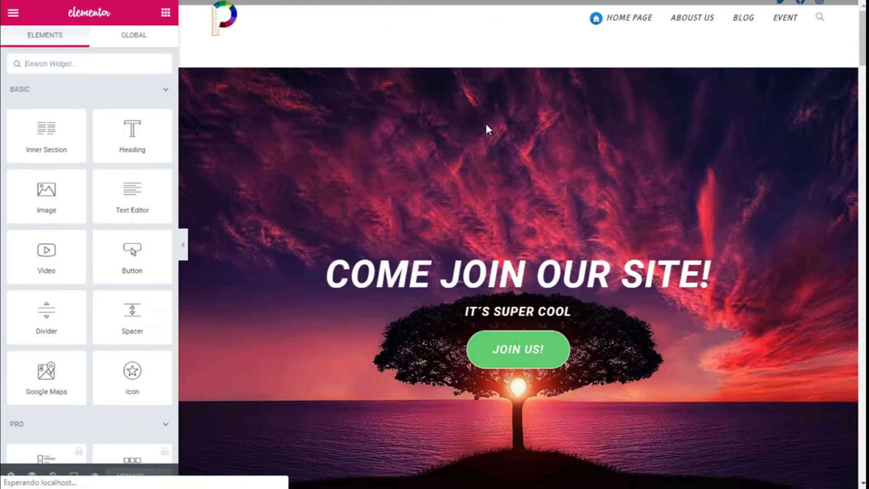
scroll(575, 162, down, 20)
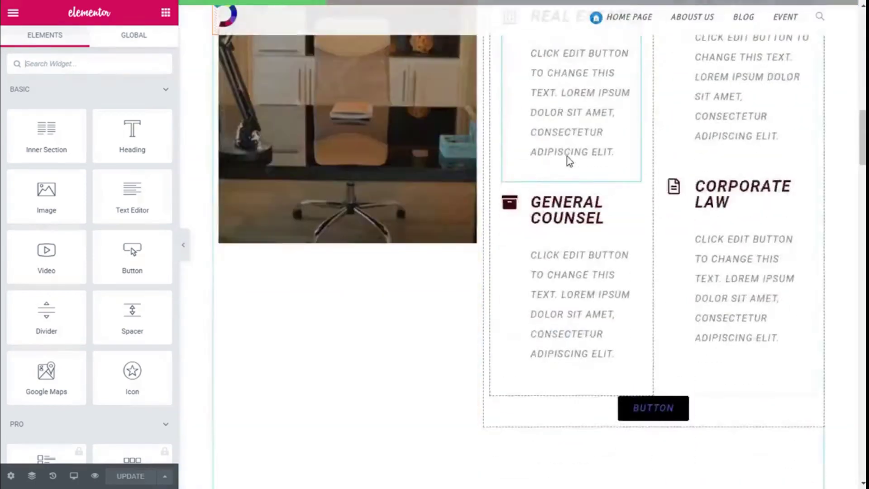
scroll(566, 158, down, 10)
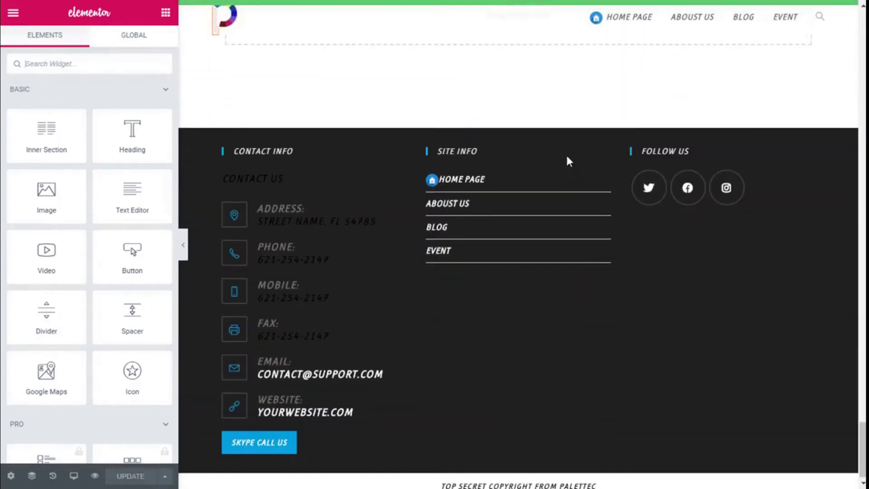
scroll(566, 153, up, 2)
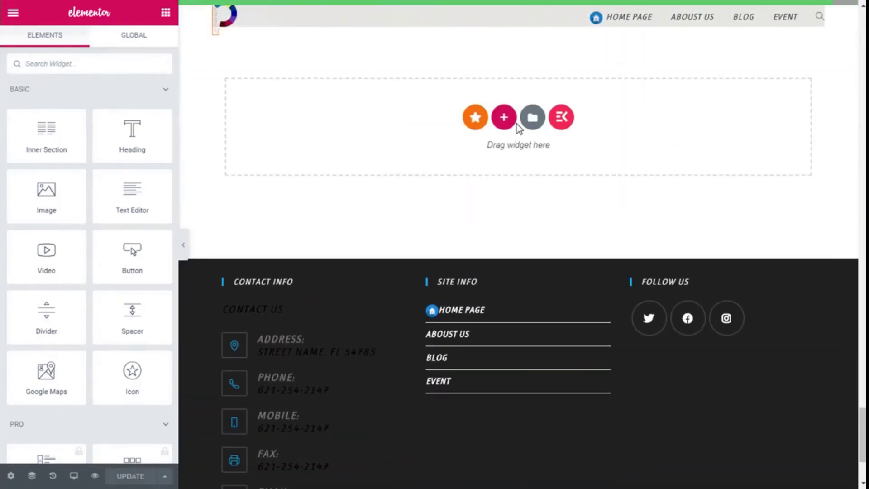
click(80, 63)
text(hou)
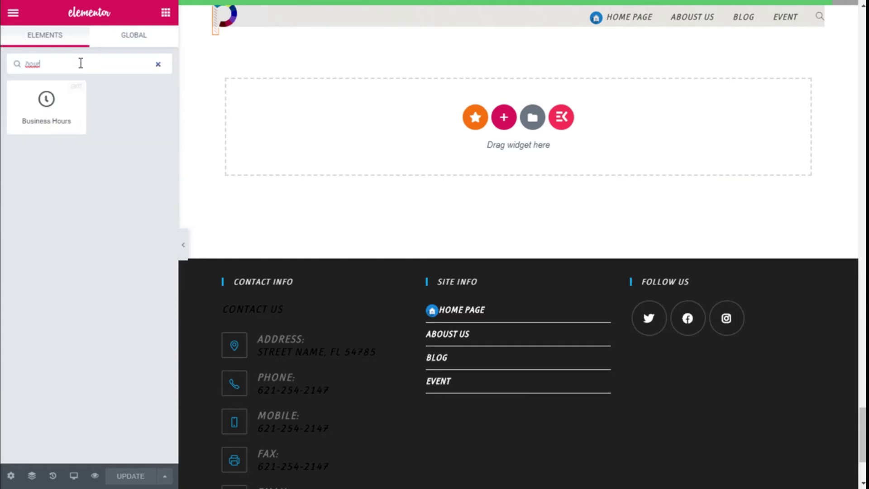
text(r)
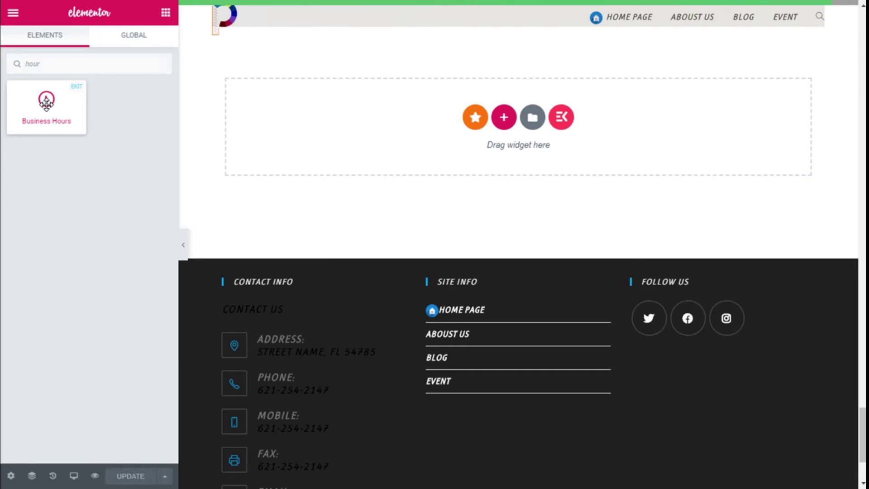
- Drag the Business Hours widget into the empty section above the footer
drag(46, 103, 529, 132)
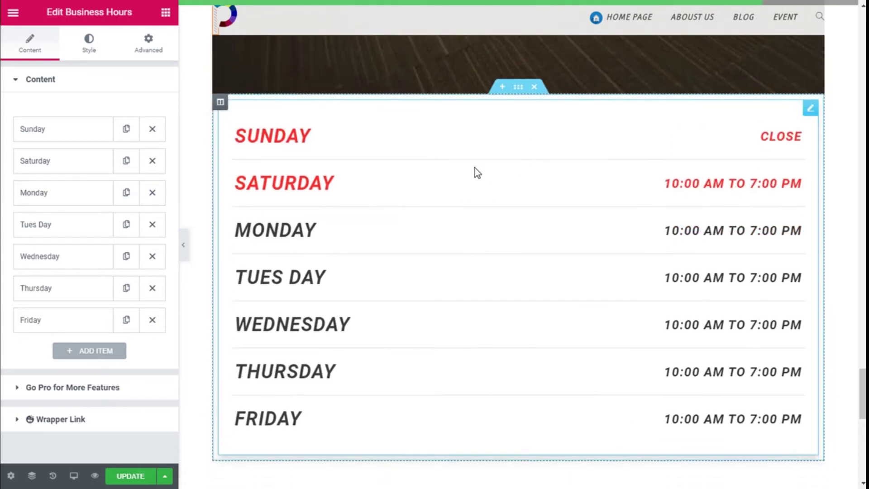
scroll(475, 168, down, 2)
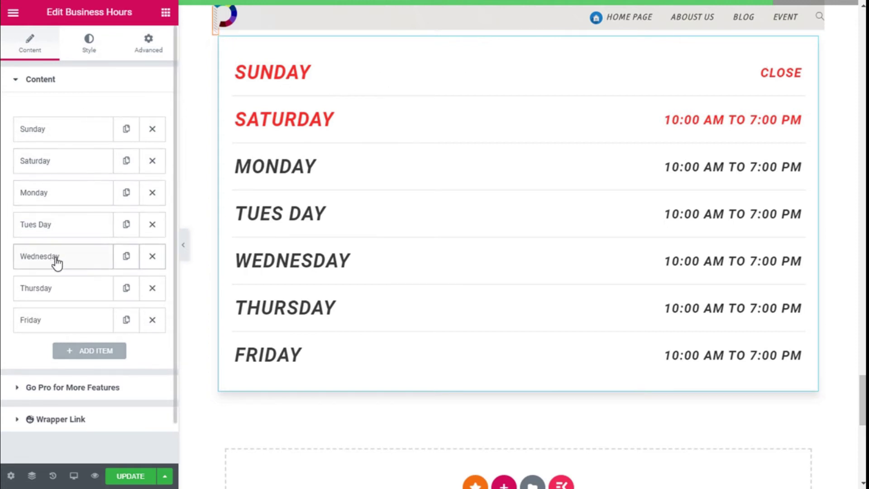
click(89, 352)
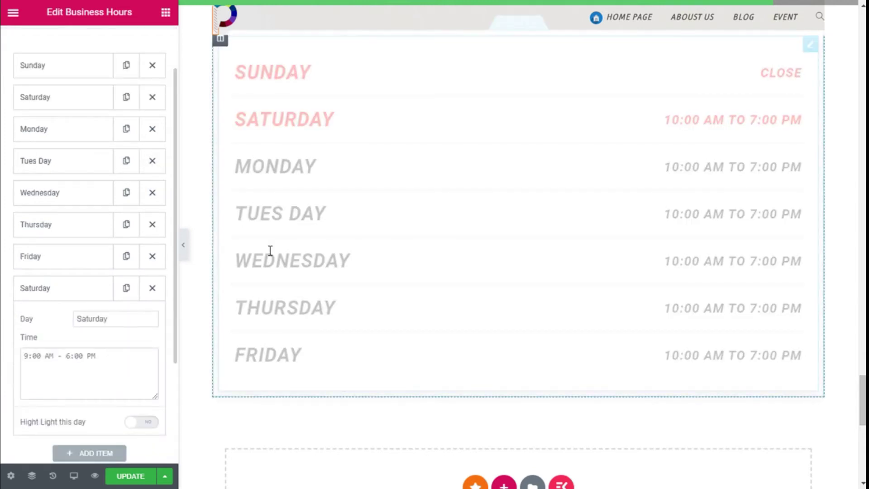
drag(120, 319, 89, 323)
click(112, 320)
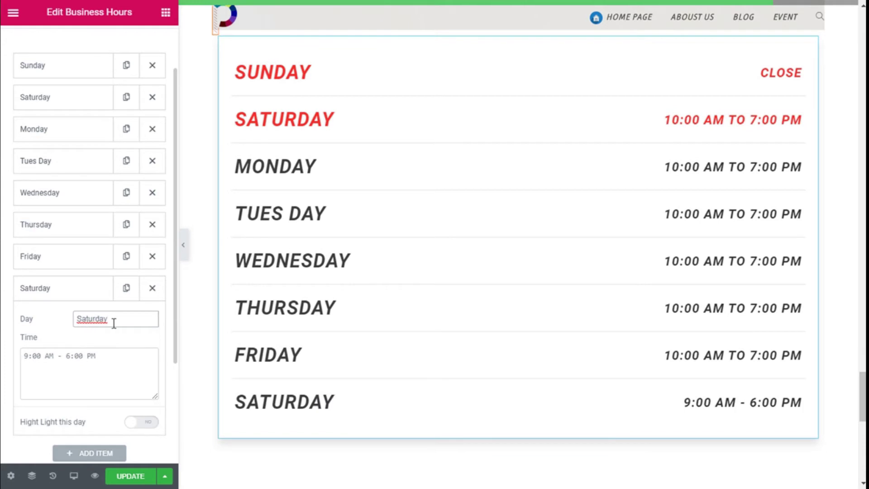
double_click(113, 319)
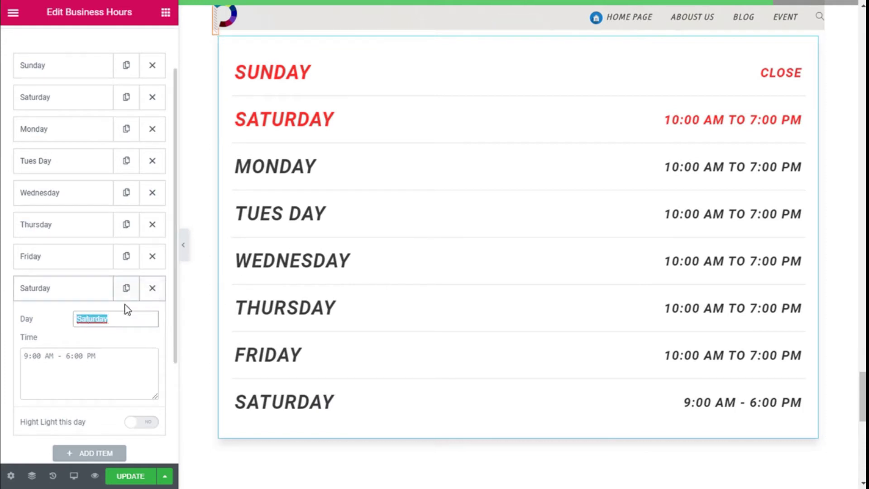
scroll(94, 357, down, 2)
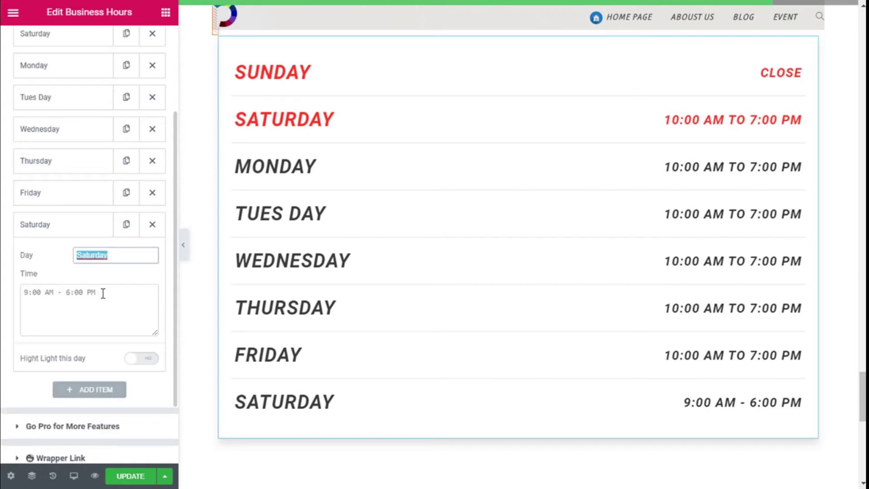
click(152, 225)
scroll(370, 270, up, 3)
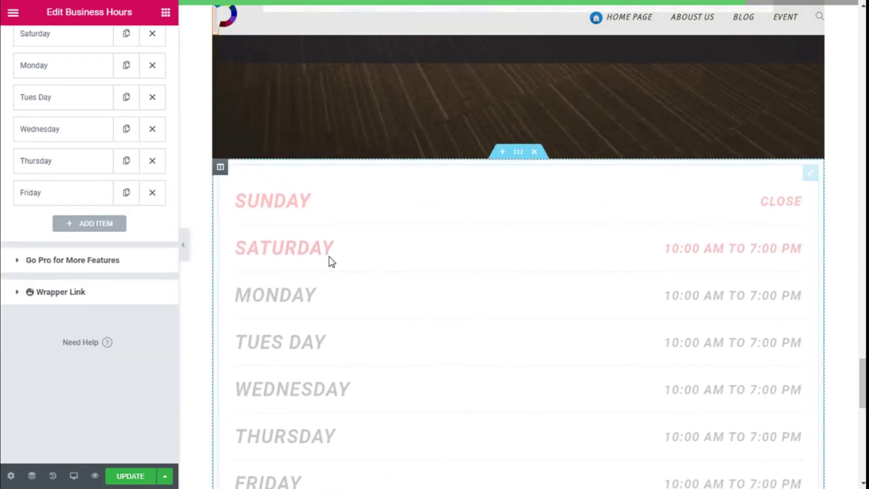
scroll(110, 140, up, 3)
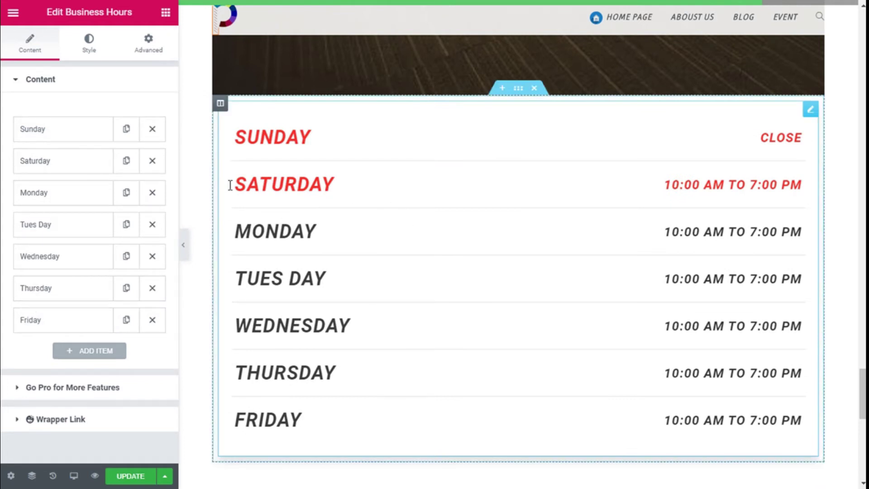
click(46, 136)
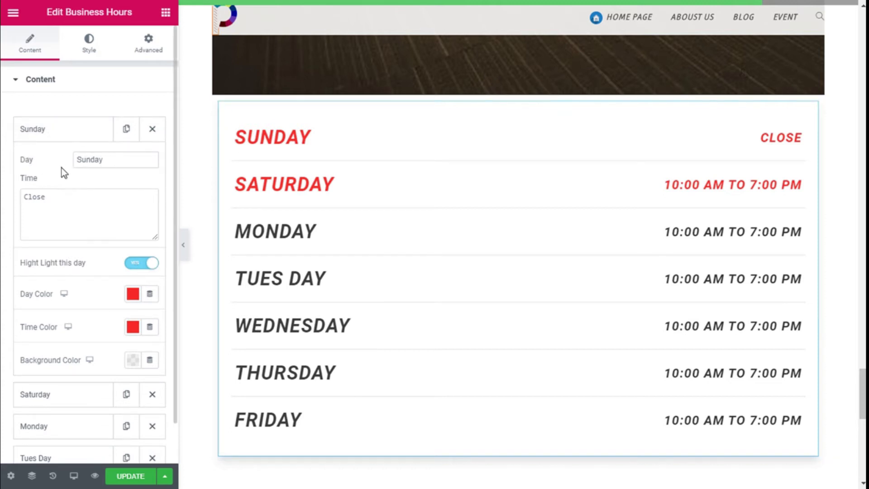
- Review Sunday's day and Close fields, toggling its highlight off and back on
click(103, 161)
scroll(119, 165, down, 1)
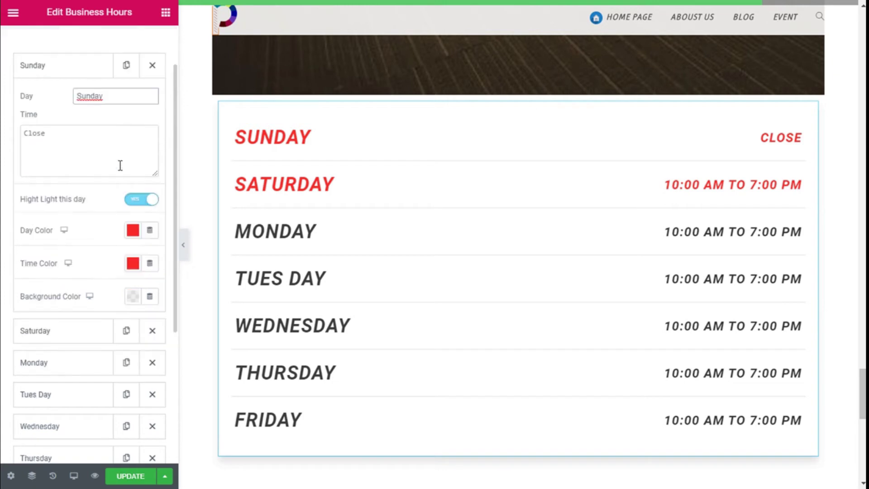
click(49, 137)
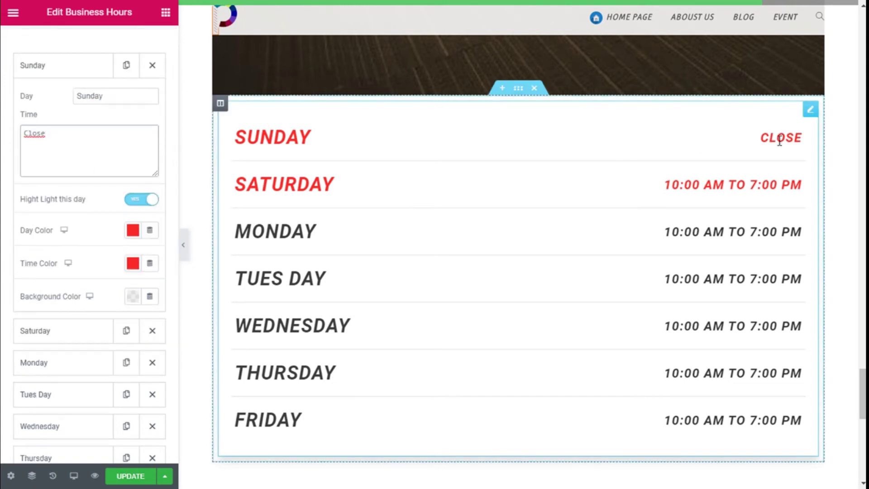
scroll(126, 142, down, 1)
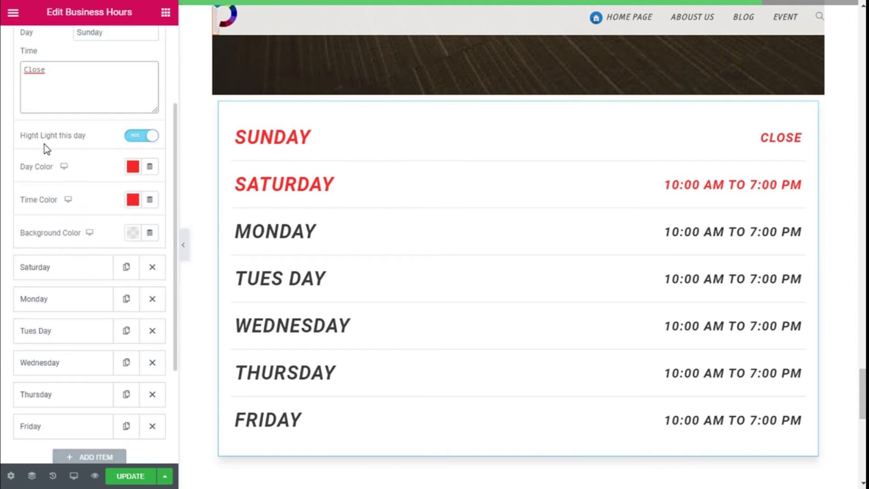
click(132, 139)
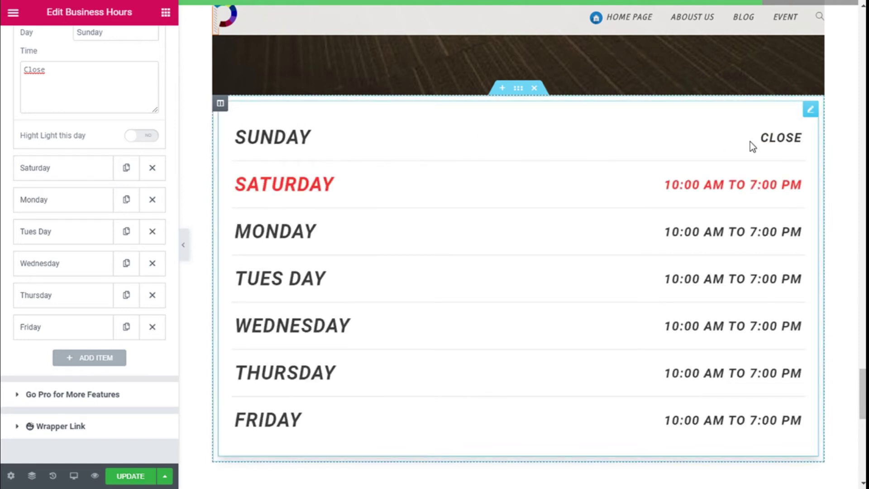
click(144, 136)
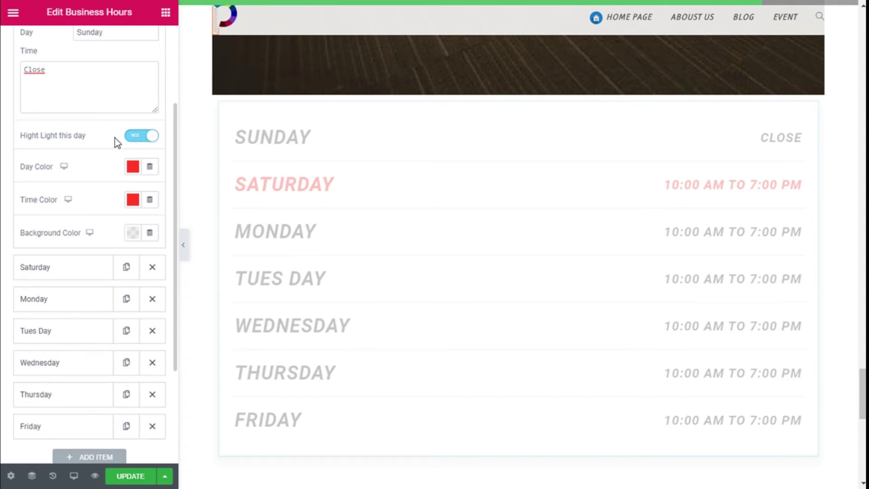
- Colour Sunday's day name light green and its CLOSE text light blue
click(133, 167)
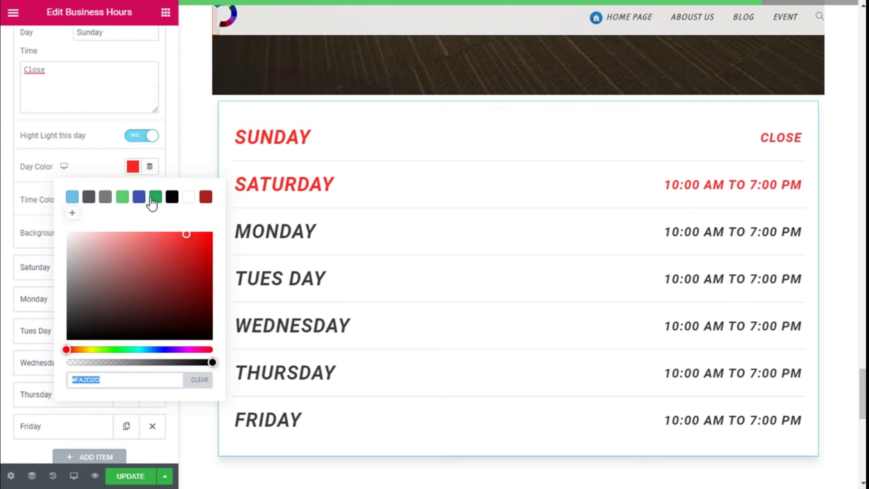
click(125, 197)
click(133, 167)
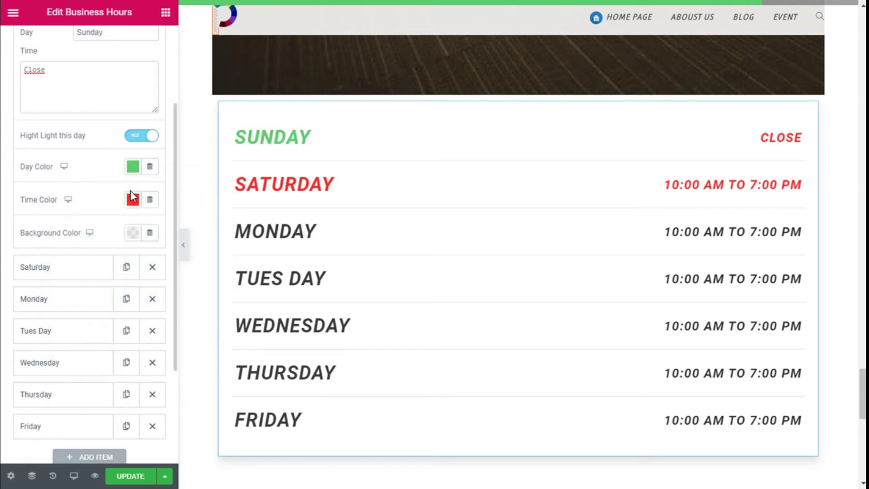
click(132, 198)
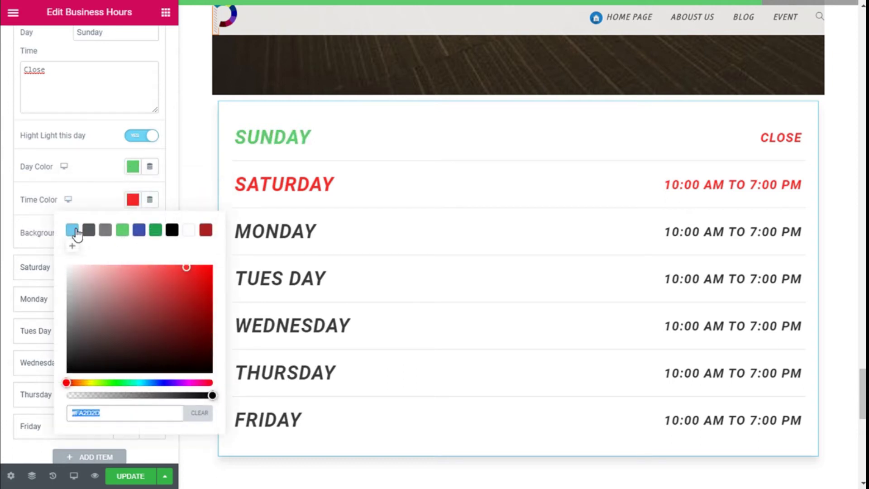
click(73, 230)
click(104, 196)
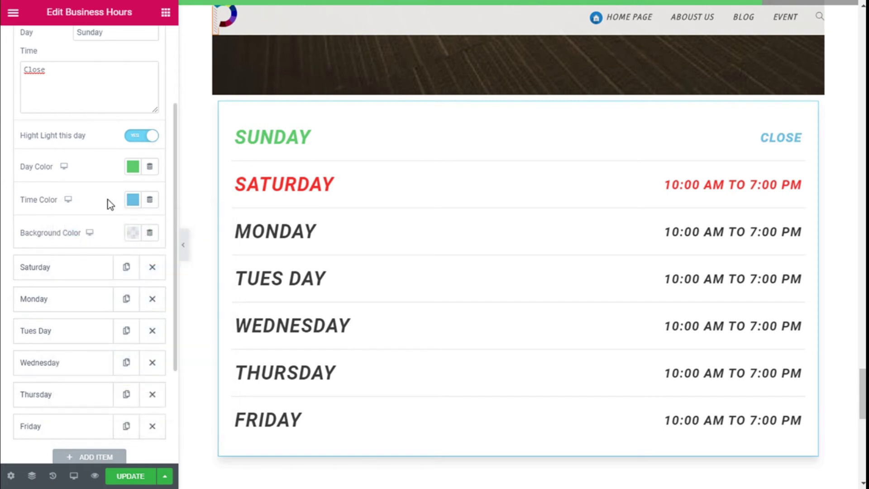
- Try a dark grey background on Sunday's row, clear it, and collapse the entry
scroll(111, 195, down, 2)
click(132, 172)
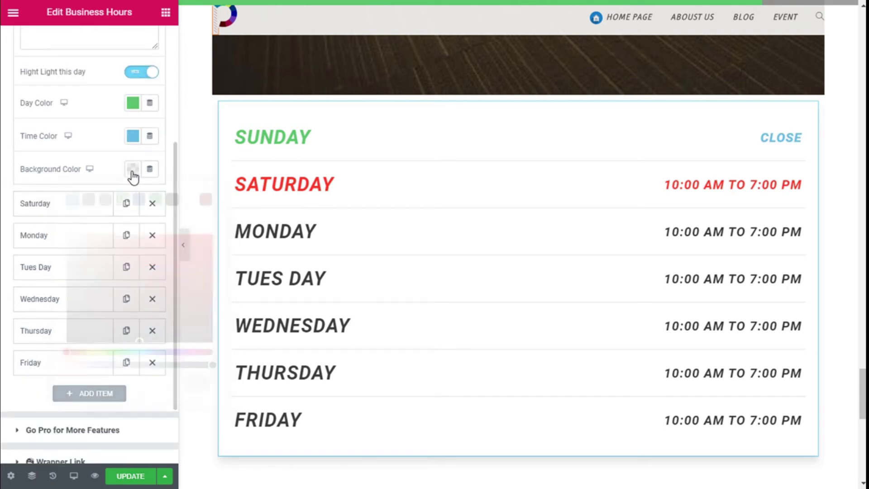
click(89, 200)
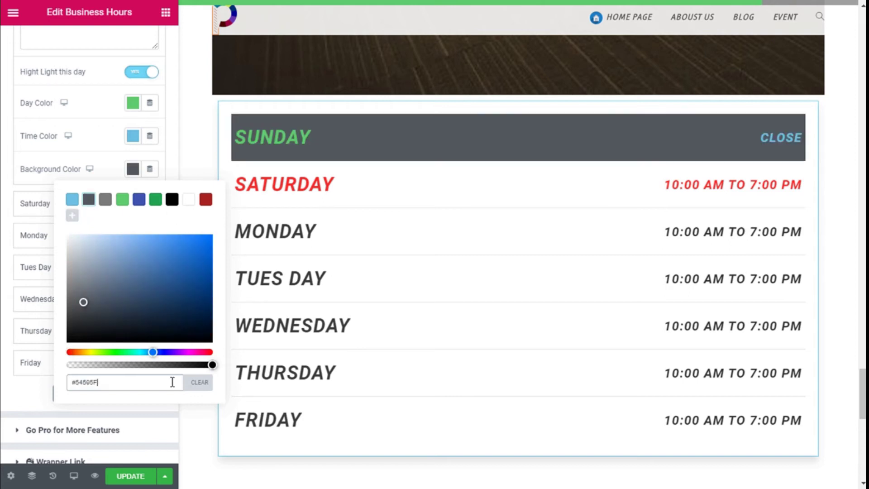
click(196, 384)
click(108, 170)
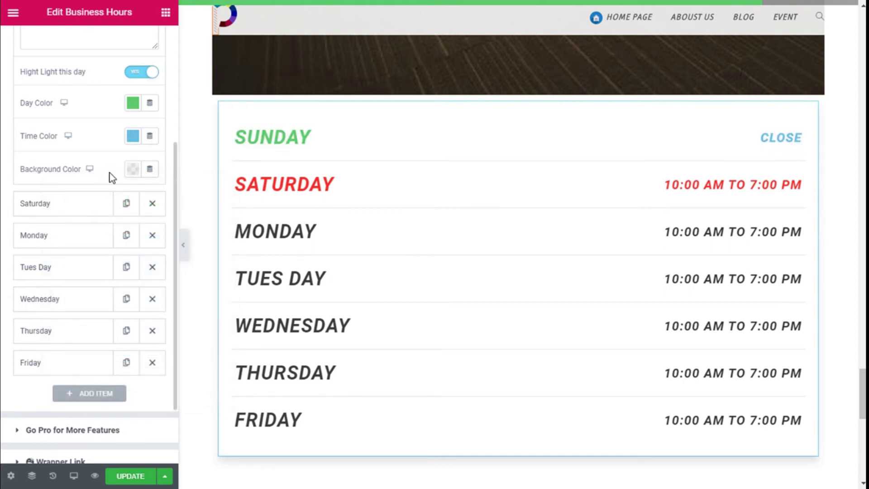
scroll(97, 172, up, 3)
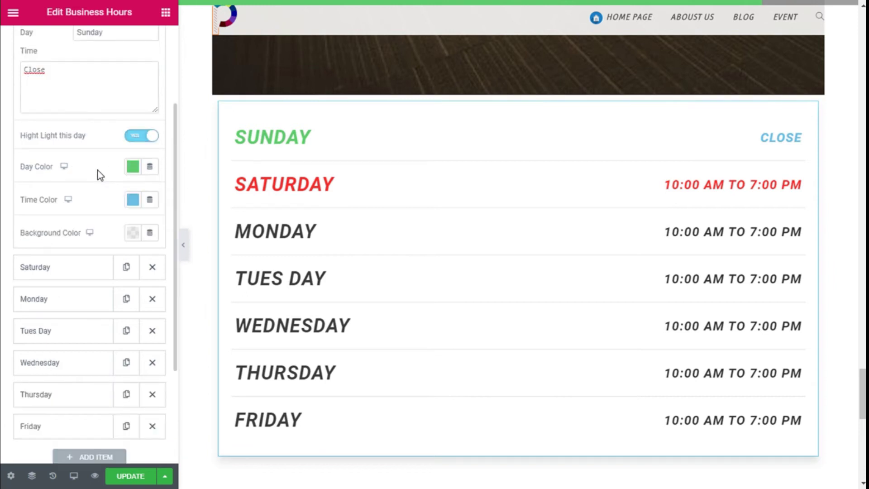
click(59, 68)
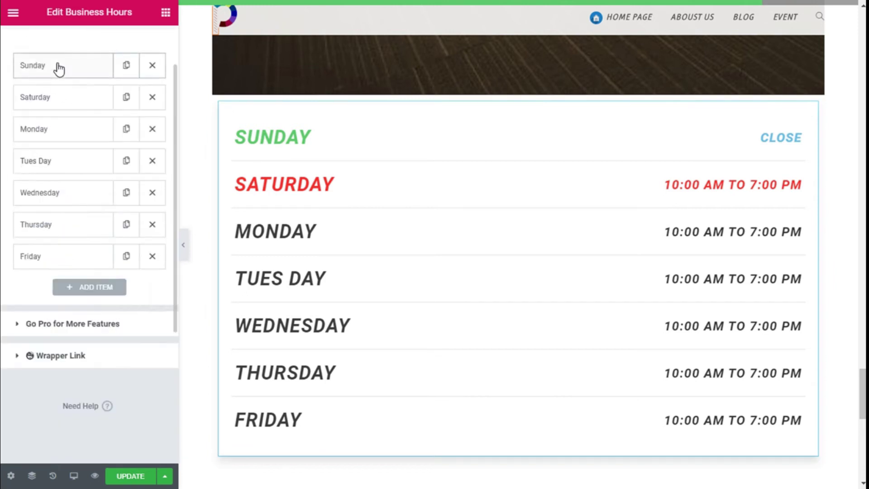
- Change Saturday's hours from 10:00 AM - 7:00 PM to 09:30 AM - 8:00 PM
click(58, 100)
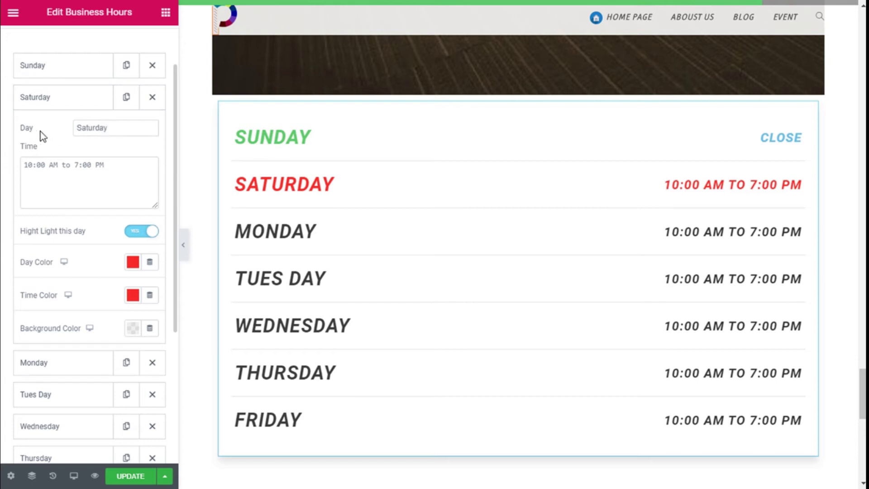
click(24, 165)
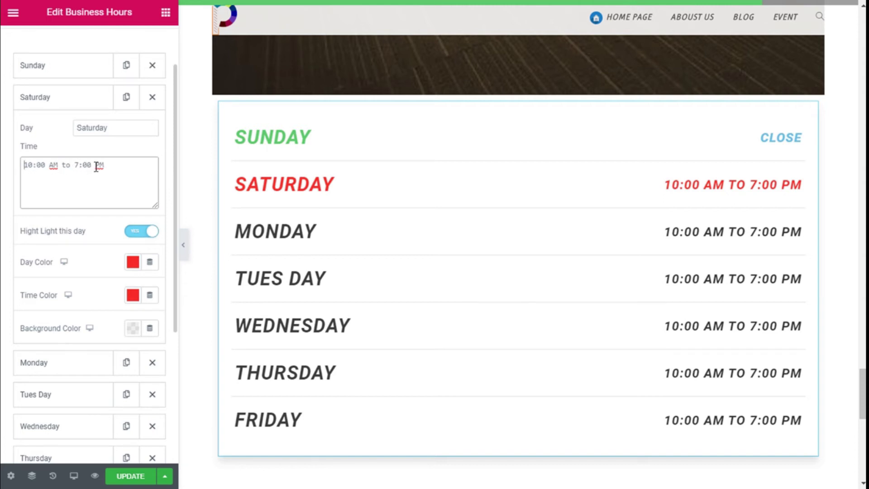
click(28, 165)
key(BackSpace)
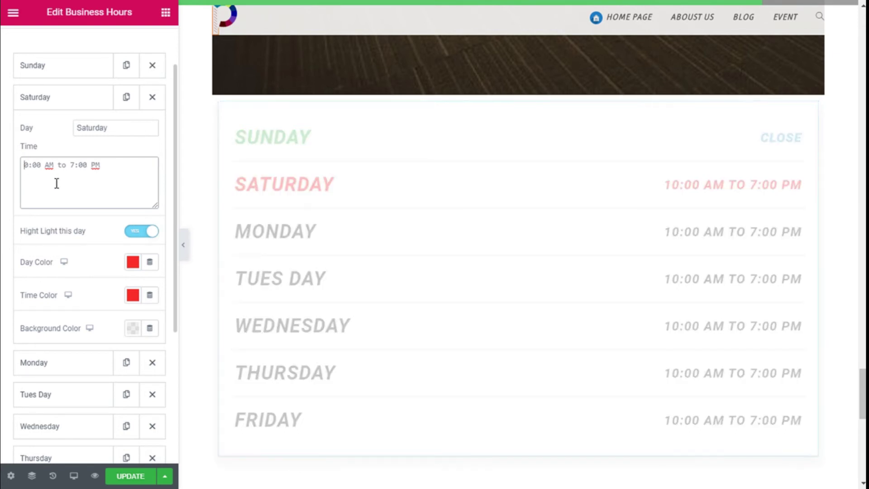
text(9)
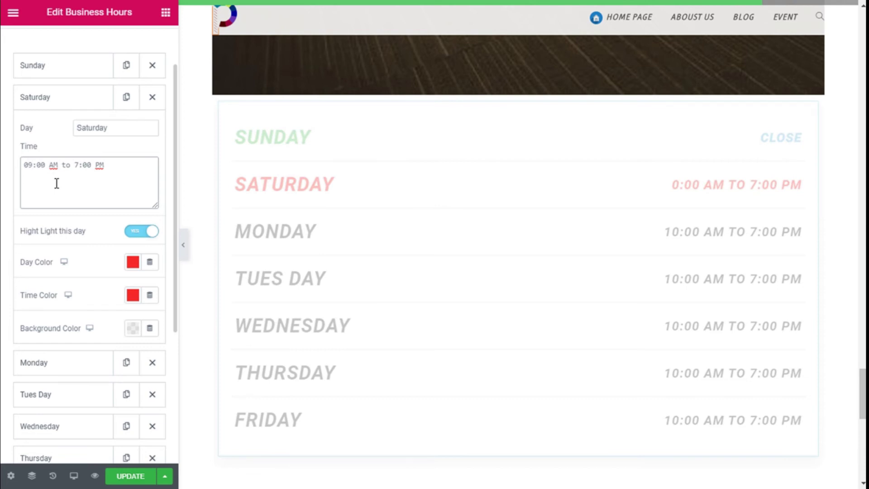
key(Delete)
text(3)
click(80, 165)
key(BackSpace)
text(8)
click(117, 167)
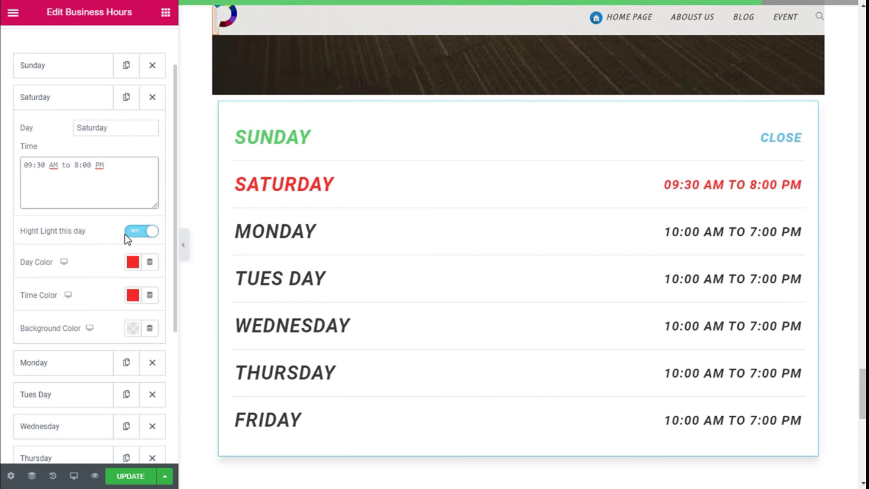
click(80, 112)
- Toggle Monday's highlight on and back off, then collapse the widget's content settings
click(69, 131)
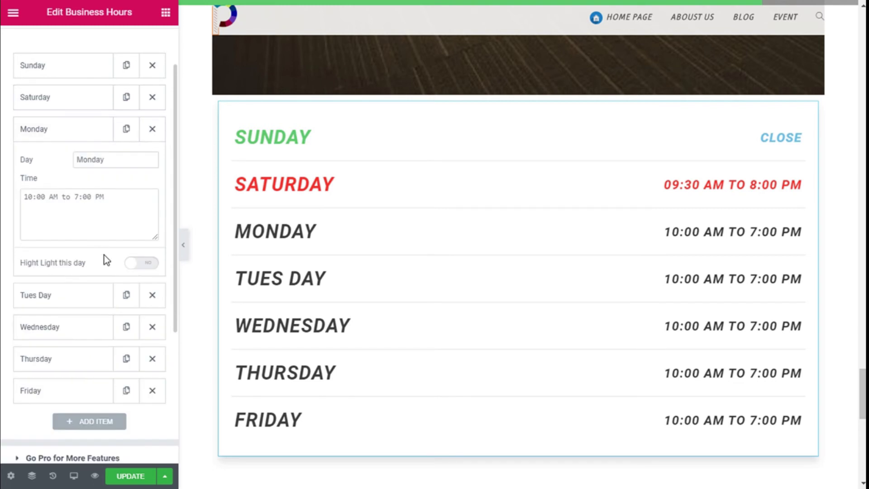
click(139, 265)
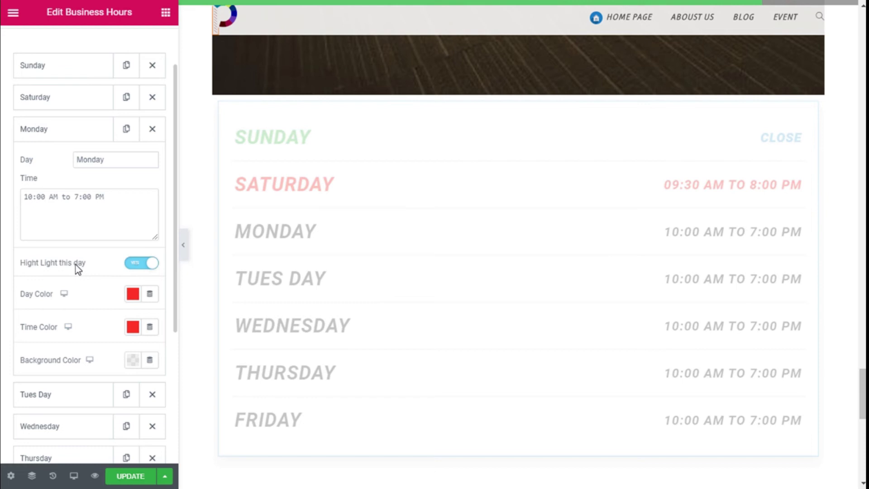
click(139, 267)
scroll(84, 255, down, 3)
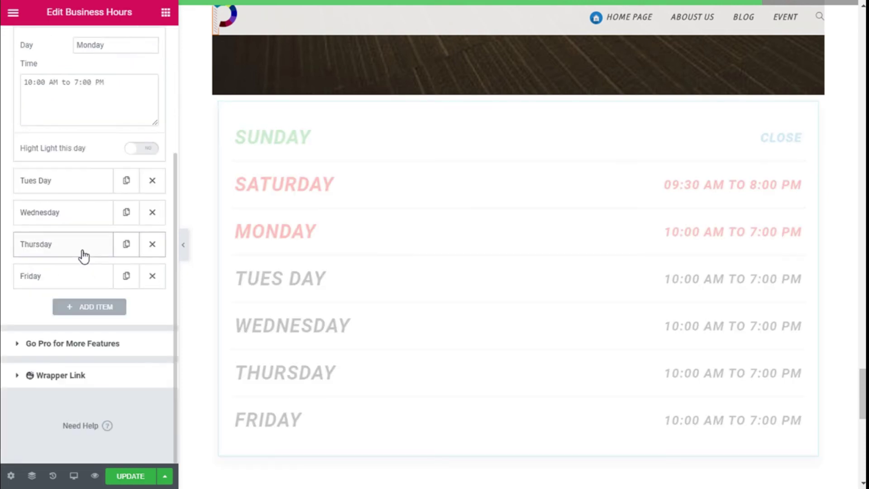
scroll(72, 233, up, 6)
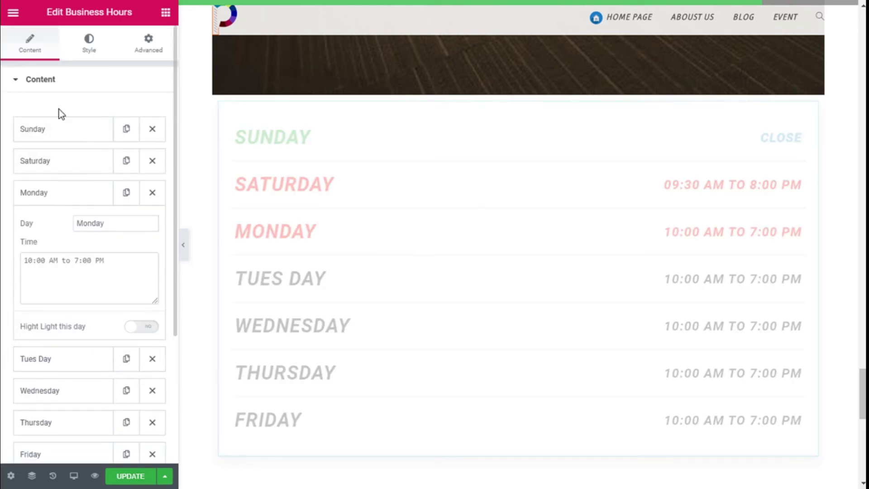
click(61, 81)
- In the Style tab, set the item background to Classic, trying grey then clearing it
click(86, 51)
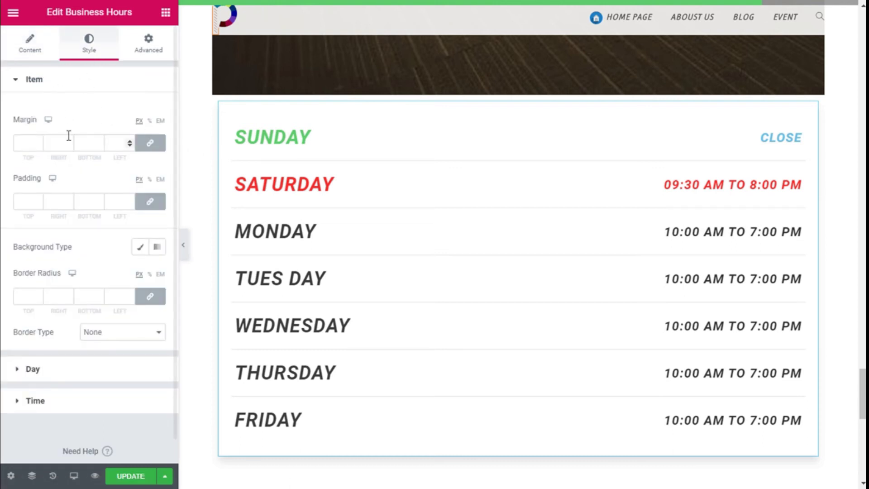
click(26, 145)
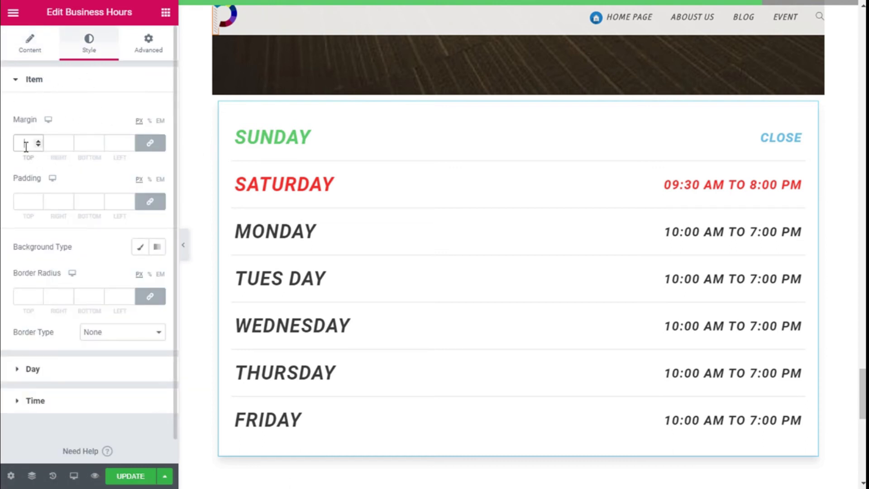
click(136, 259)
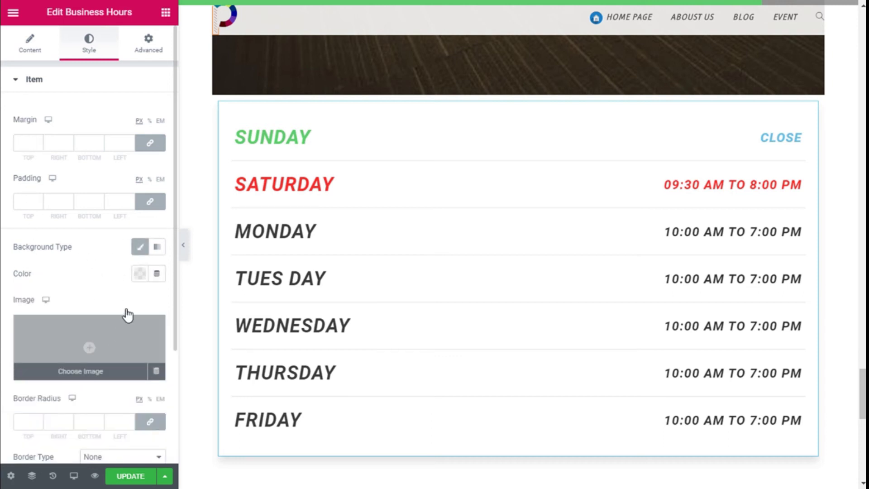
click(136, 274)
click(113, 75)
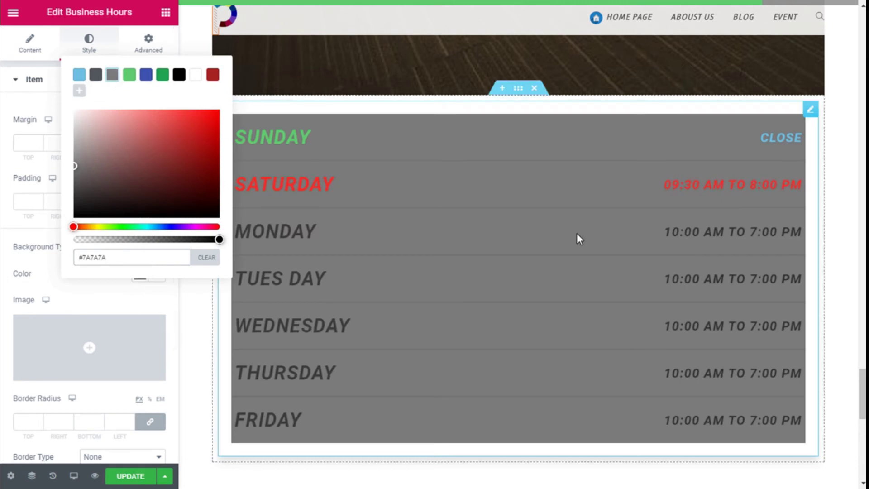
scroll(572, 292, down, 2)
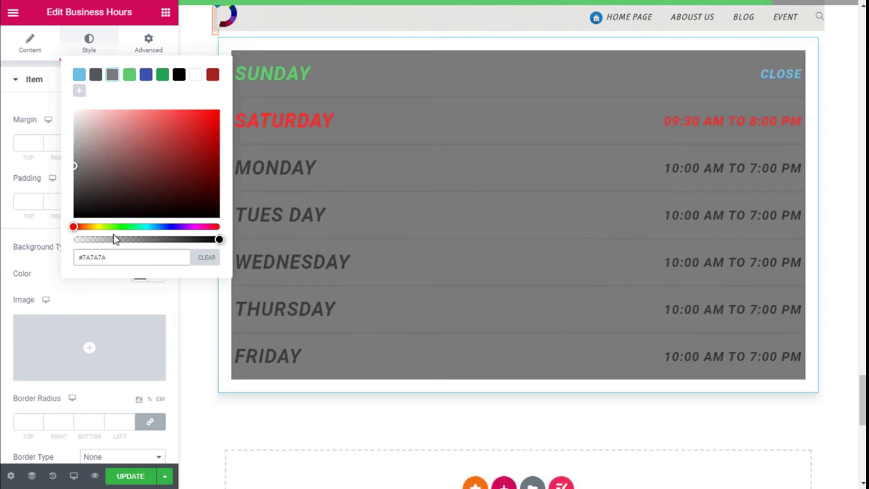
click(206, 258)
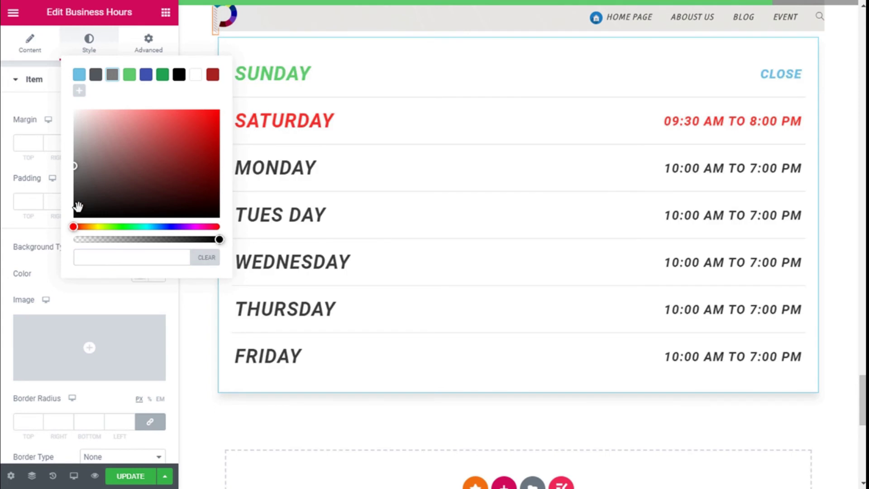
click(31, 228)
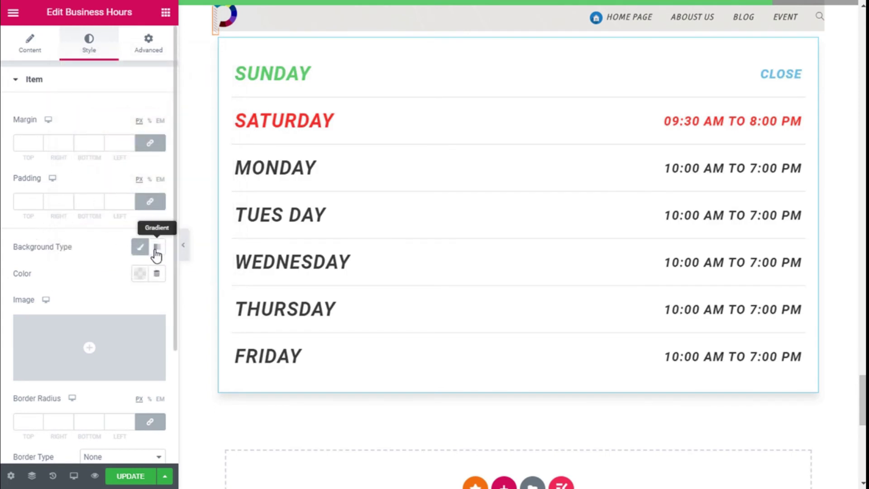
- Give the day rows a solid border with width 1
scroll(136, 288, down, 3)
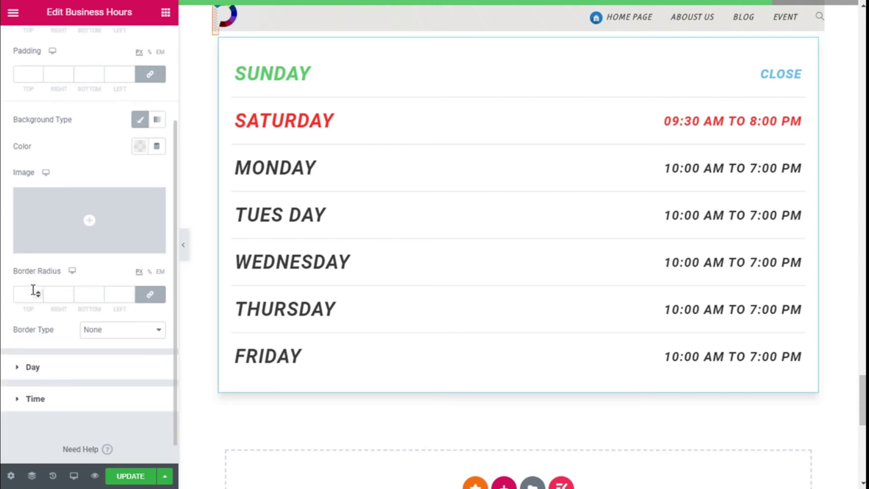
click(24, 293)
click(100, 329)
click(110, 356)
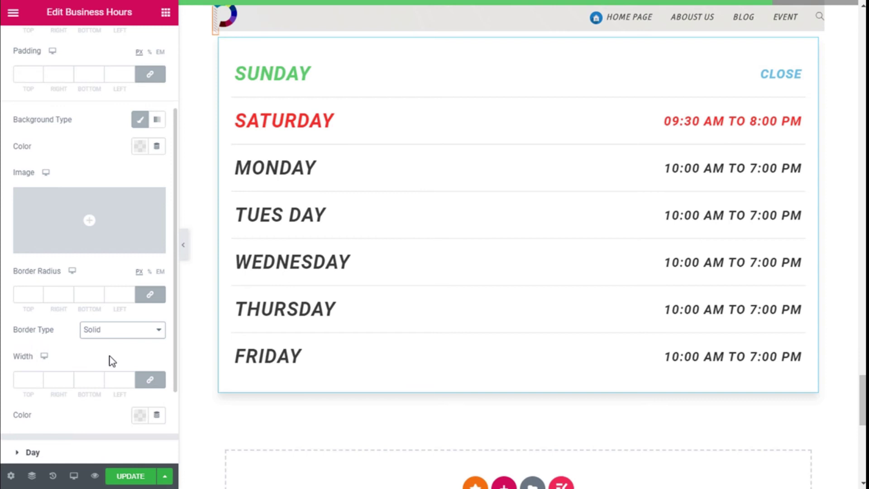
click(32, 377)
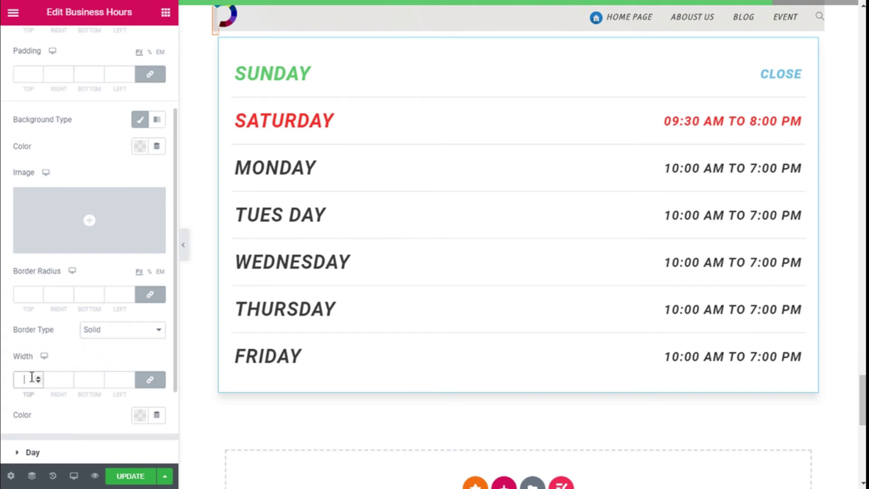
text(1)
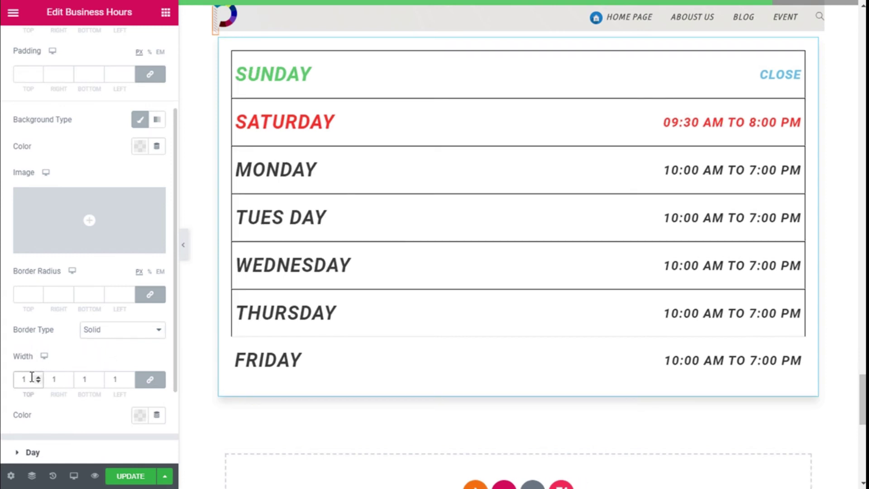
- Try a 50 corner radius, then clear it and set the border type to None
click(25, 288)
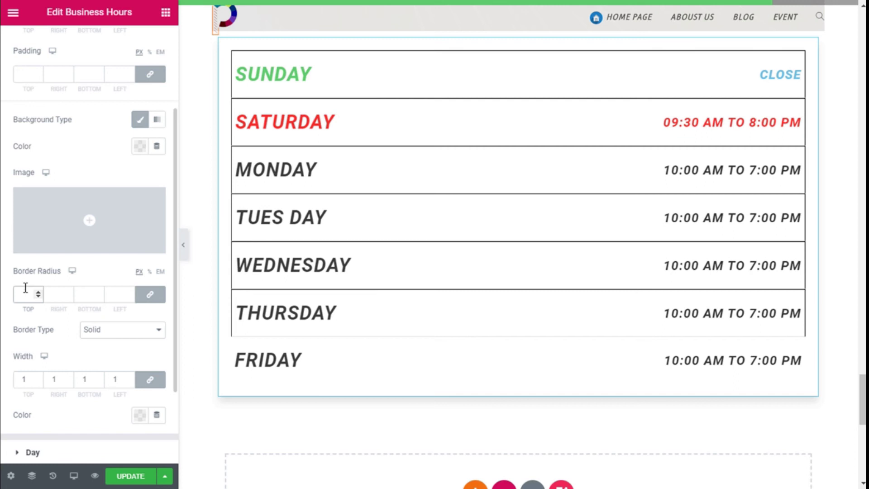
text(50)
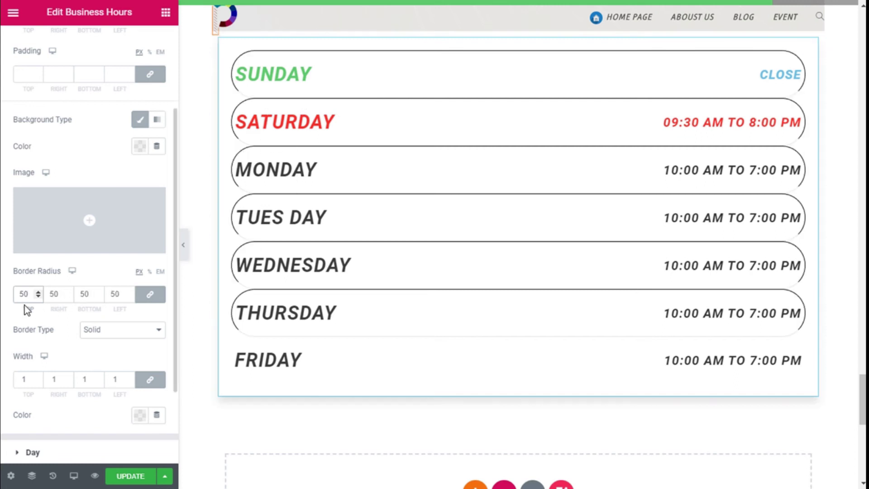
drag(28, 293, 3, 299)
key(BackSpace)
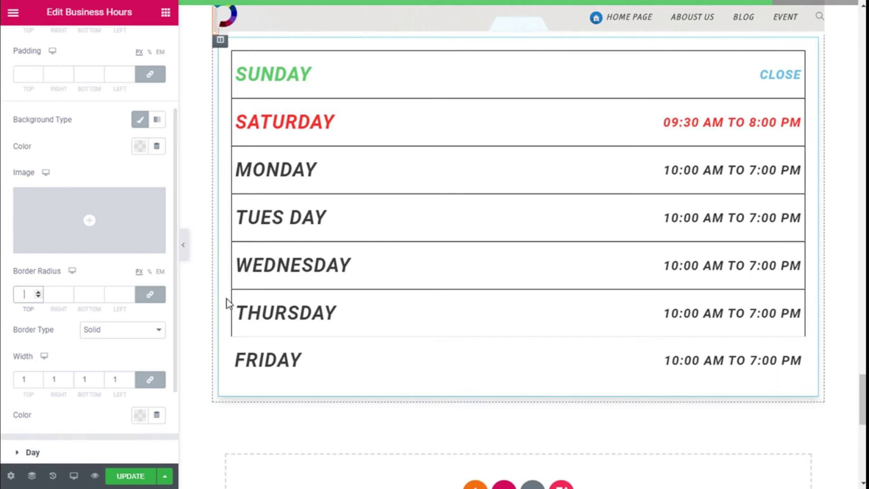
scroll(308, 256, down, 3)
click(115, 335)
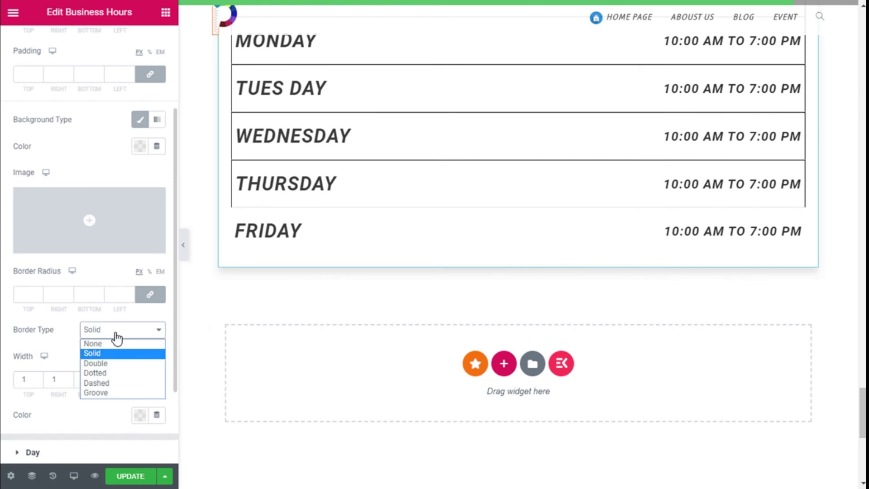
click(117, 343)
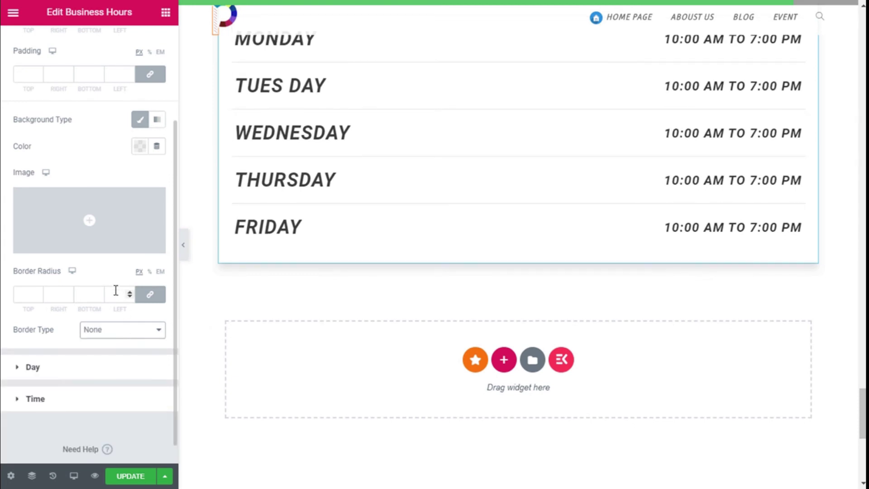
scroll(87, 330, down, 1)
scroll(76, 322, up, 4)
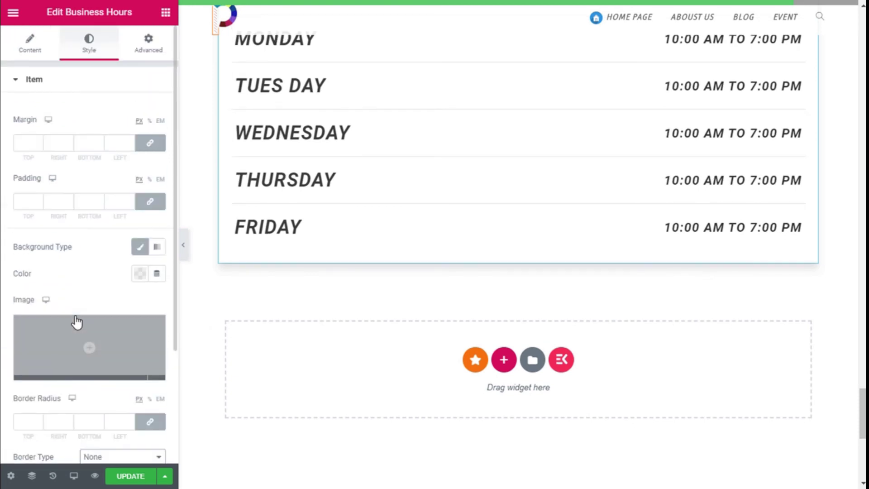
click(51, 85)
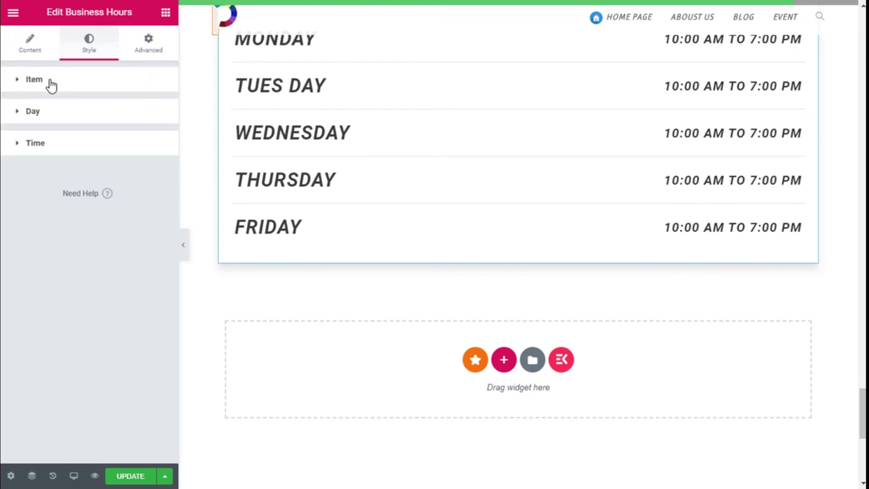
- Set the day-name colour to the grey preset #7A7A7A
click(39, 112)
scroll(466, 194, up, 3)
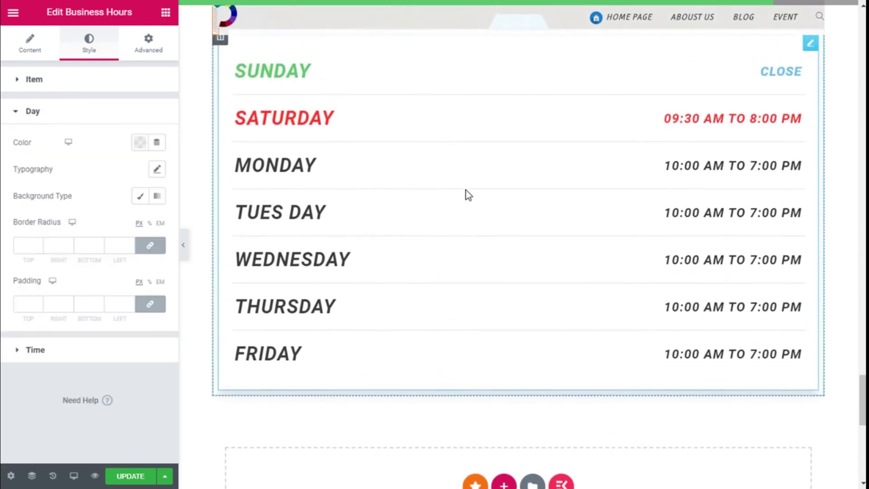
click(140, 144)
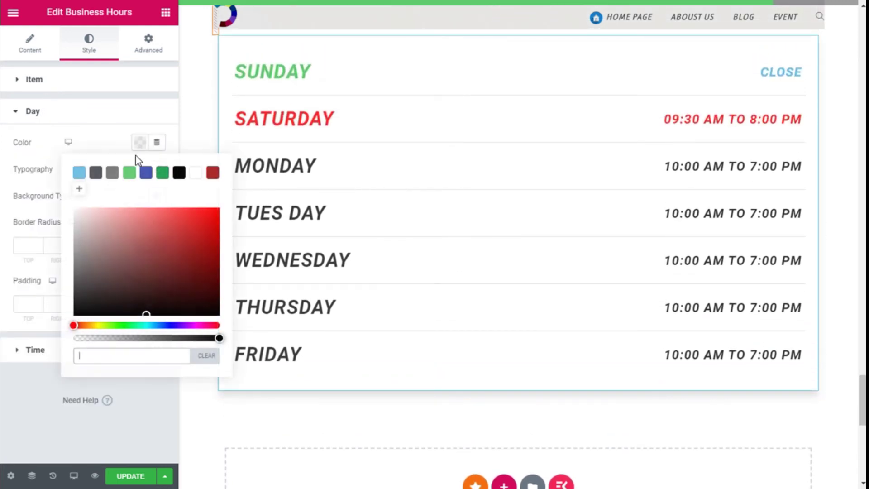
click(113, 173)
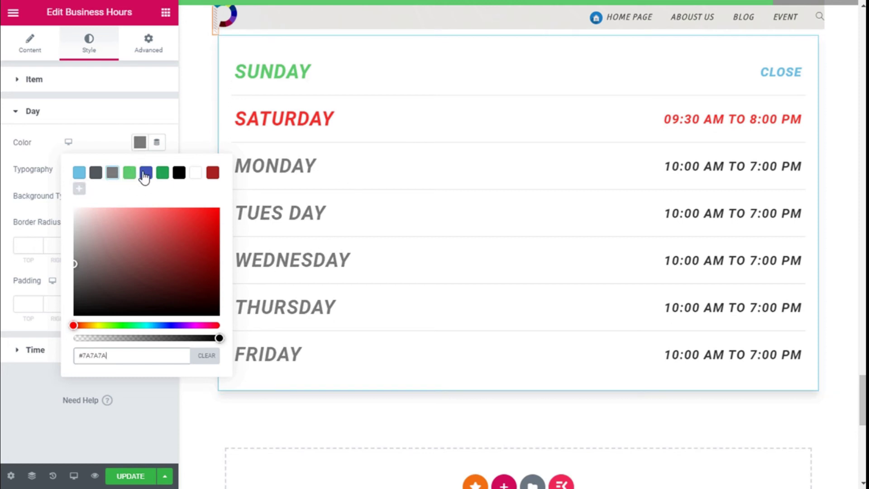
click(140, 146)
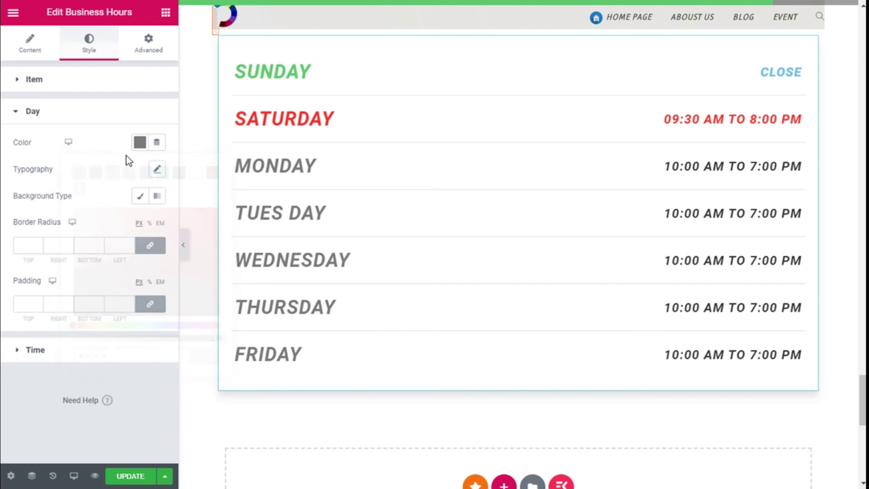
- Review the day-name font family, size, weight and transform, leaving each at Default
click(156, 171)
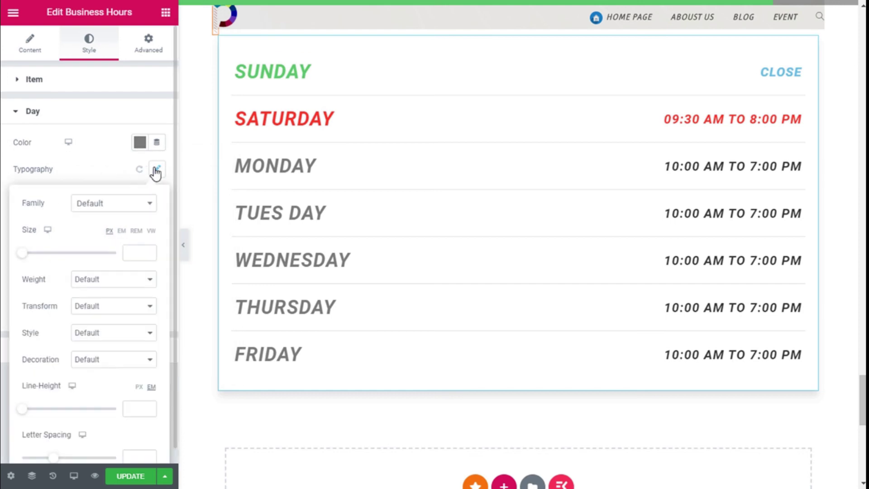
click(99, 207)
click(116, 205)
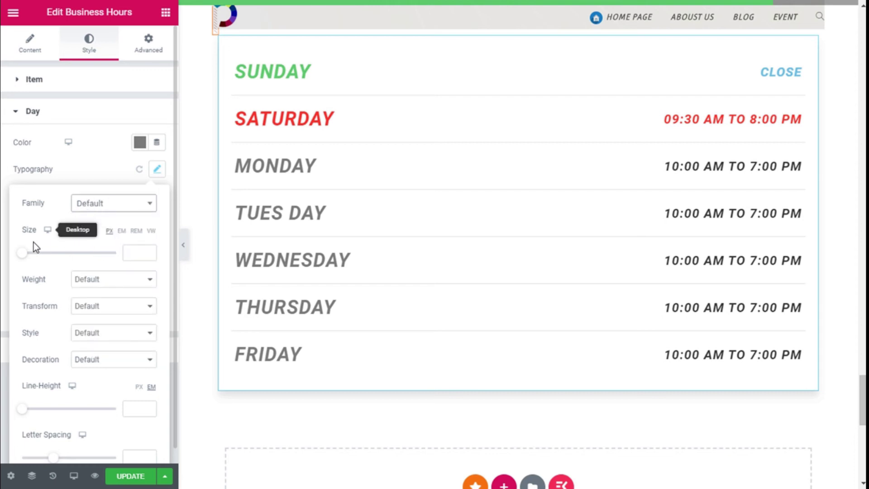
click(131, 252)
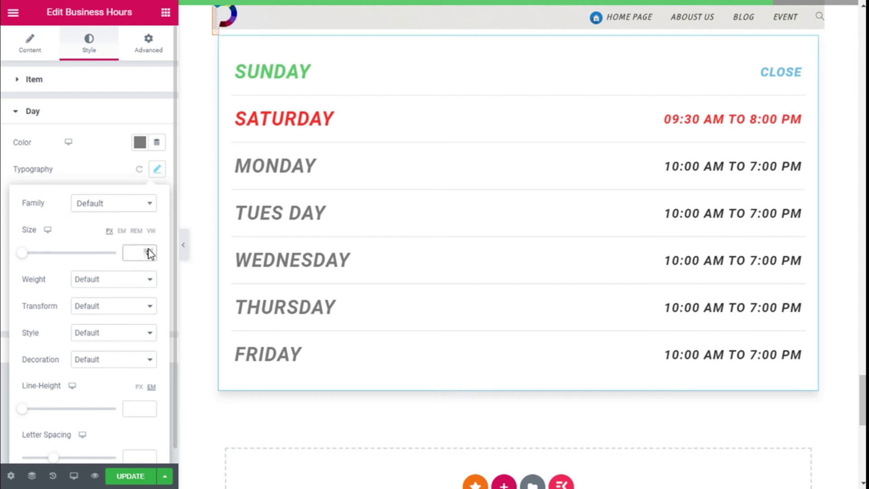
click(122, 288)
click(110, 287)
click(101, 307)
click(108, 318)
- Leave the day-name font style and text decoration at Default and close Typography
click(100, 338)
click(103, 347)
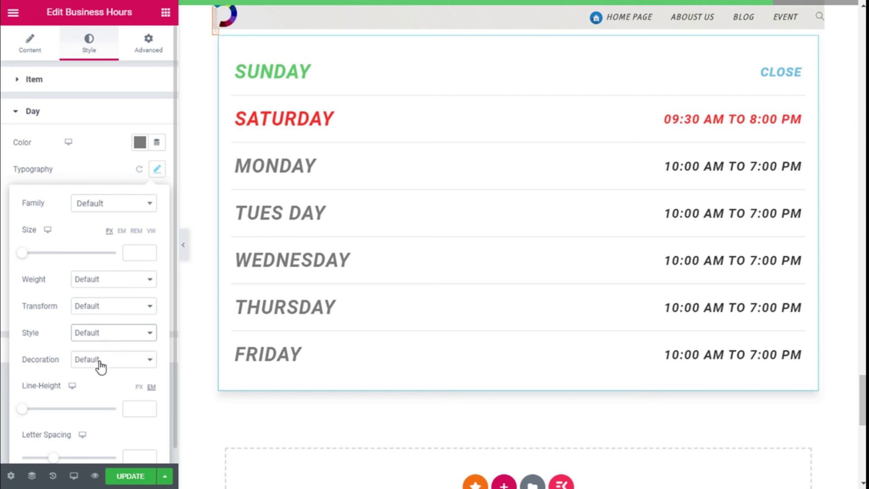
click(100, 365)
click(100, 372)
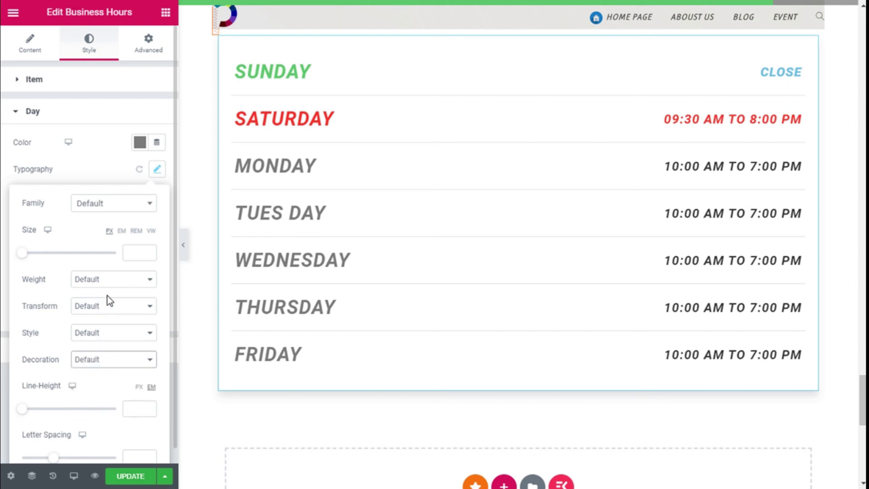
scroll(108, 301, down, 1)
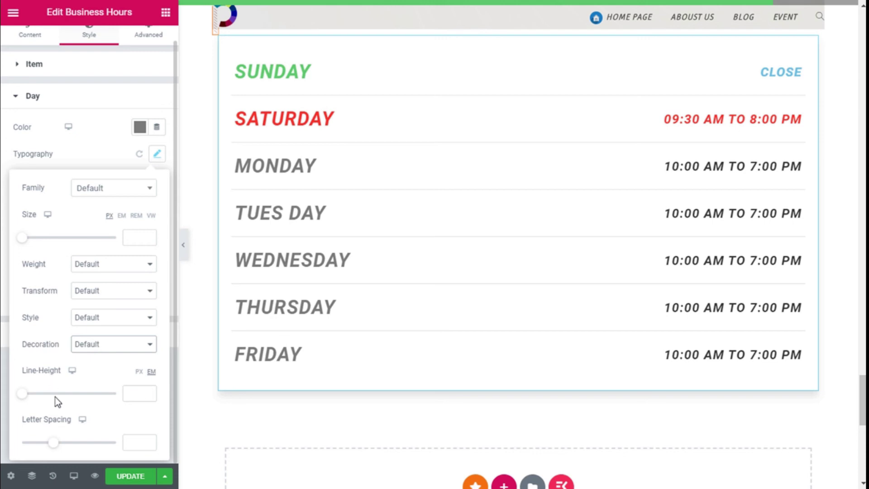
click(157, 154)
scroll(144, 153, up, 1)
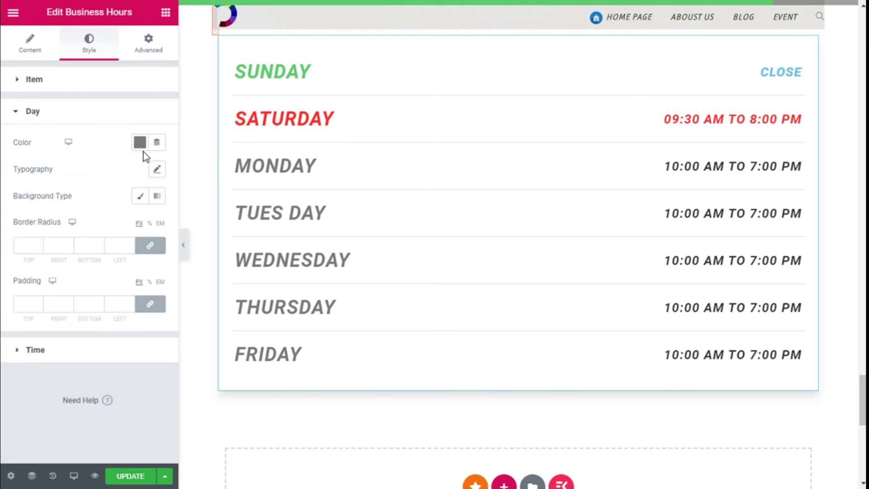
- Try a black Classic background behind the day names, then clear it
click(140, 196)
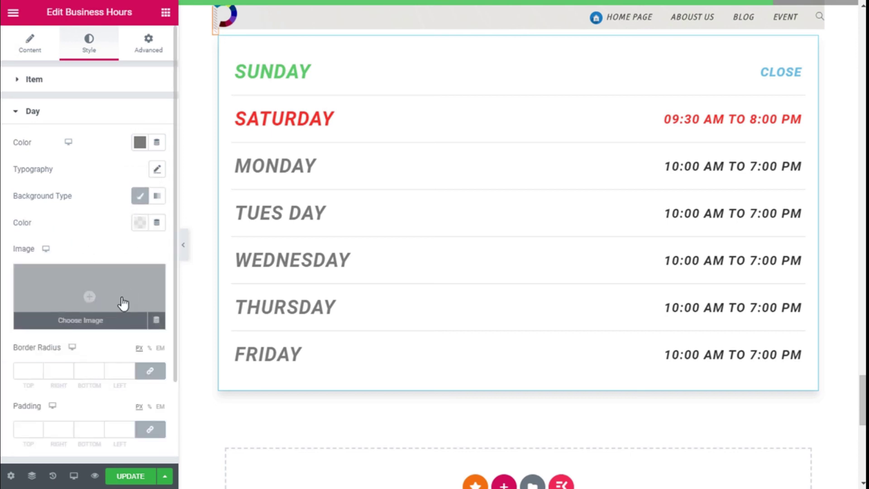
click(140, 222)
click(180, 254)
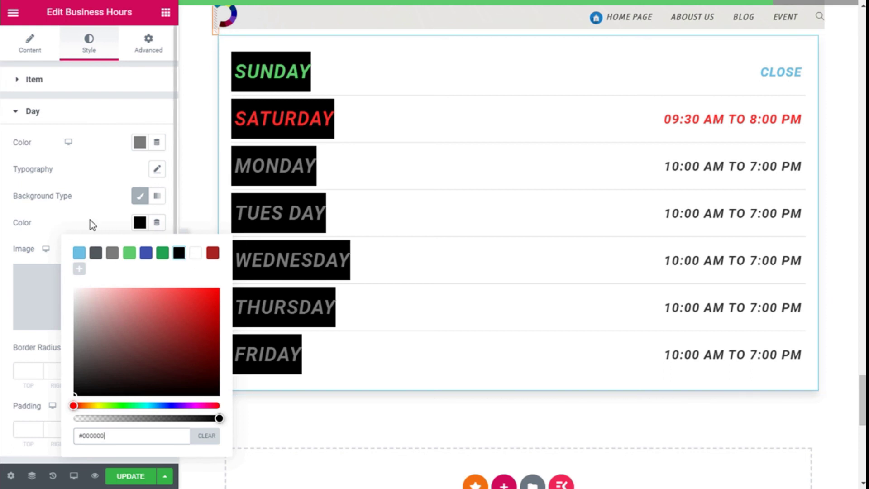
click(206, 436)
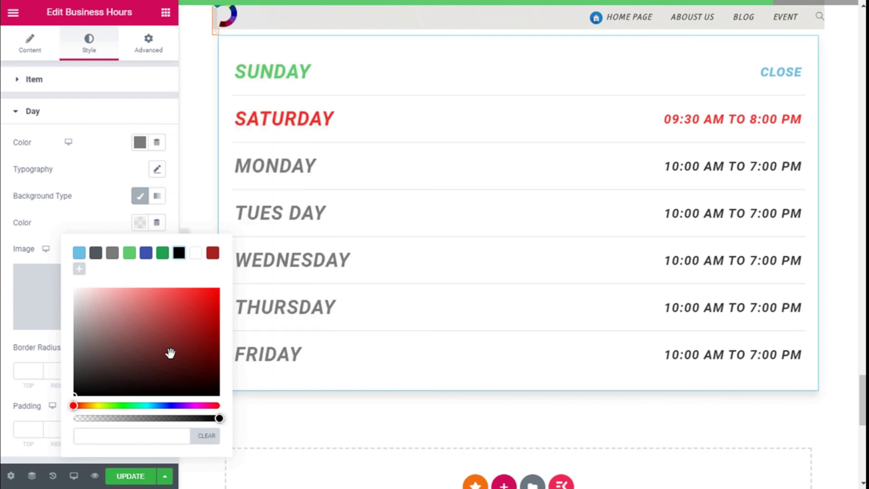
click(116, 231)
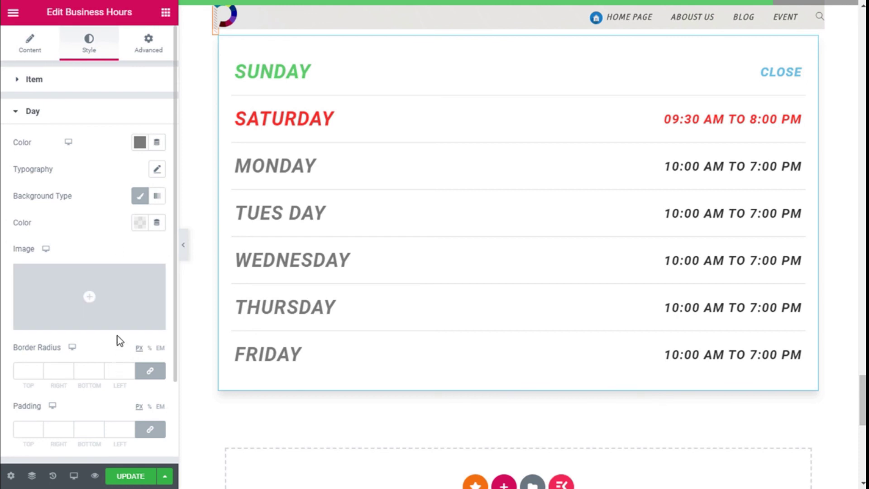
- Collapse the Day style options and expand the Time style section
scroll(118, 336, down, 2)
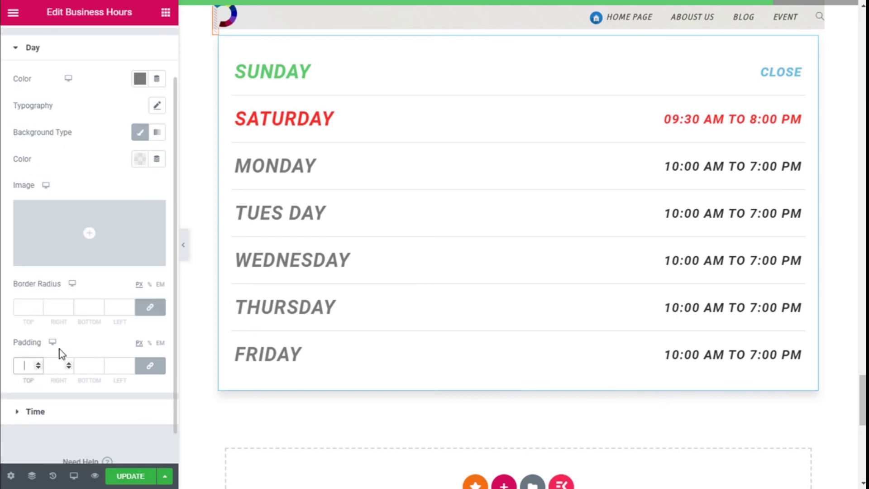
scroll(110, 238, up, 3)
click(18, 114)
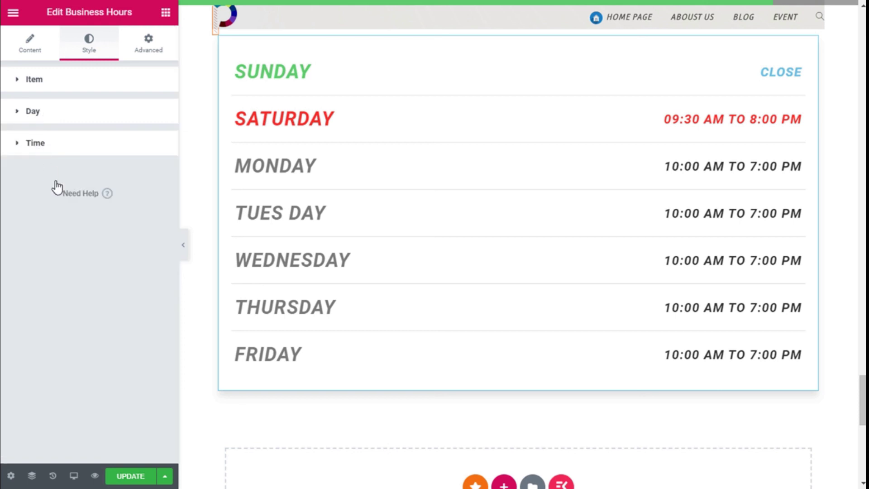
click(28, 151)
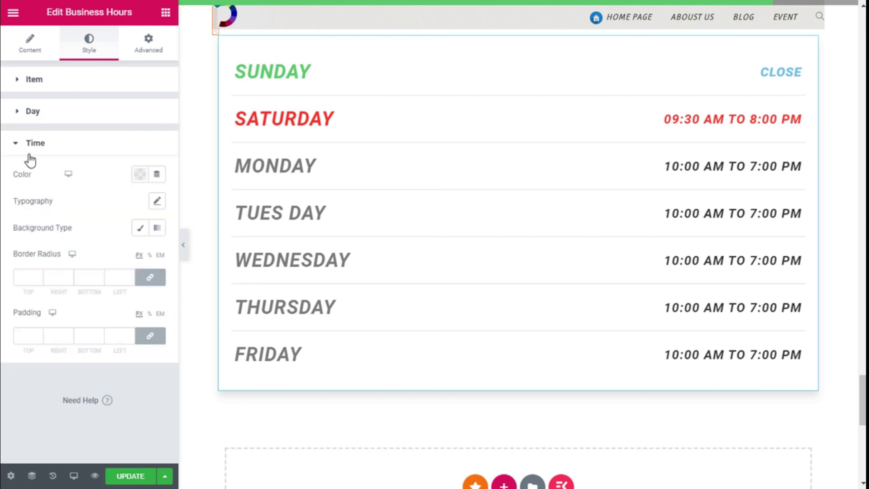
- Make the opening times green #23A455, leaving their typography unchanged
click(140, 176)
click(96, 206)
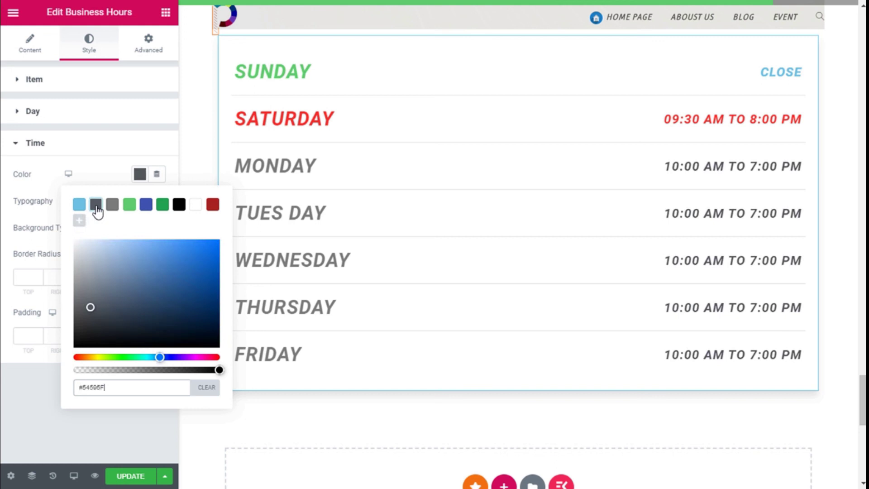
click(166, 207)
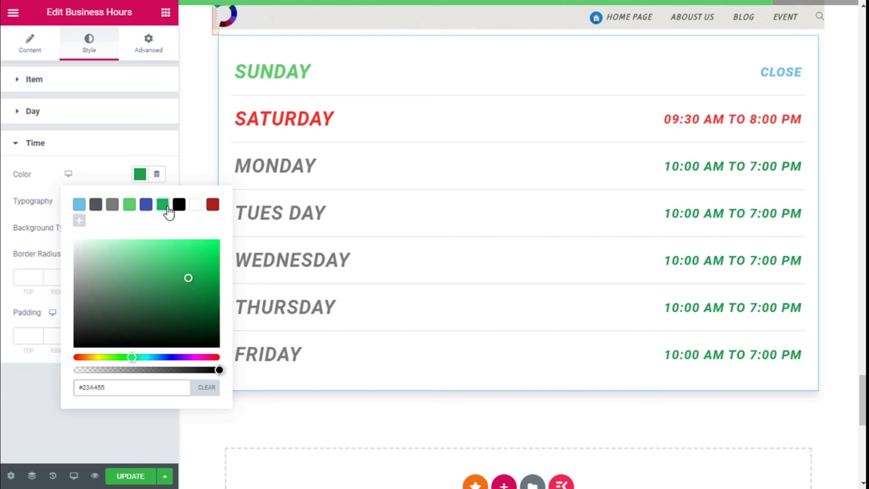
click(140, 174)
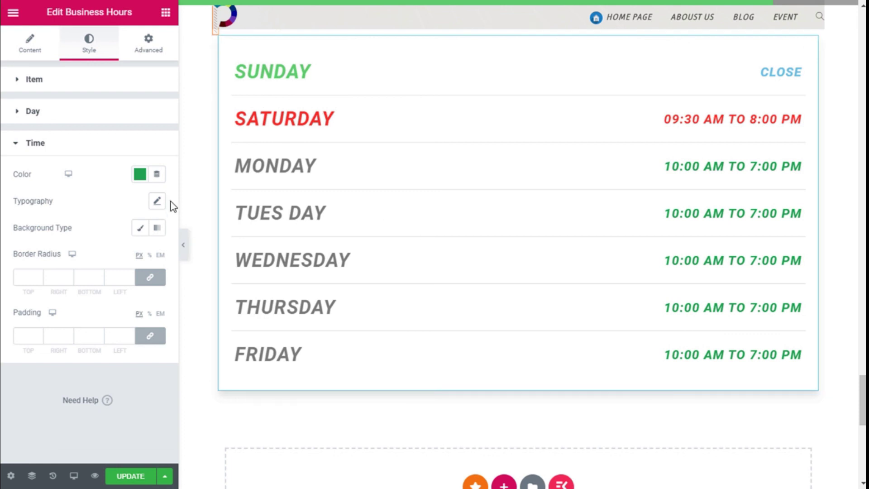
click(157, 201)
click(157, 200)
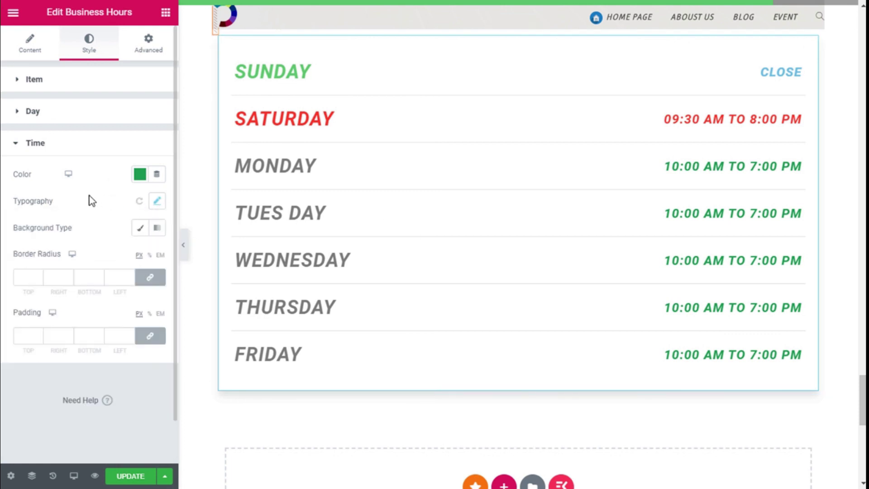
- Try a black Classic background behind the times, clear it, and collapse Time
click(143, 229)
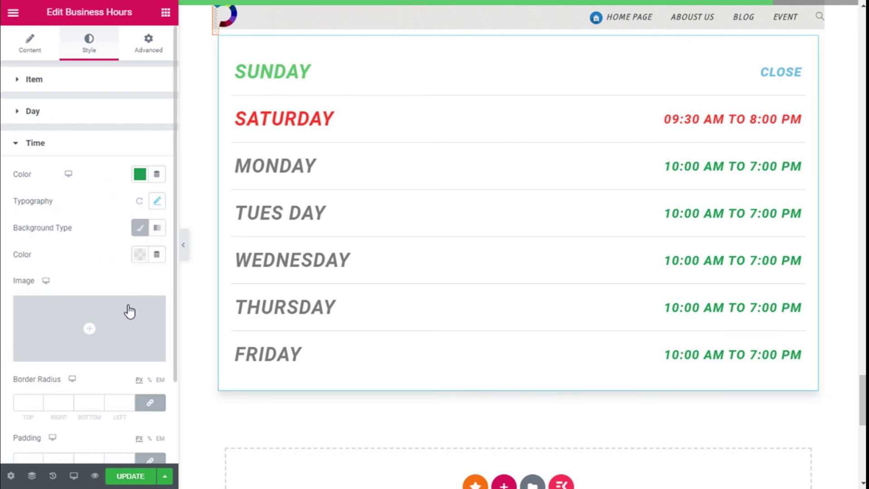
click(141, 255)
click(179, 285)
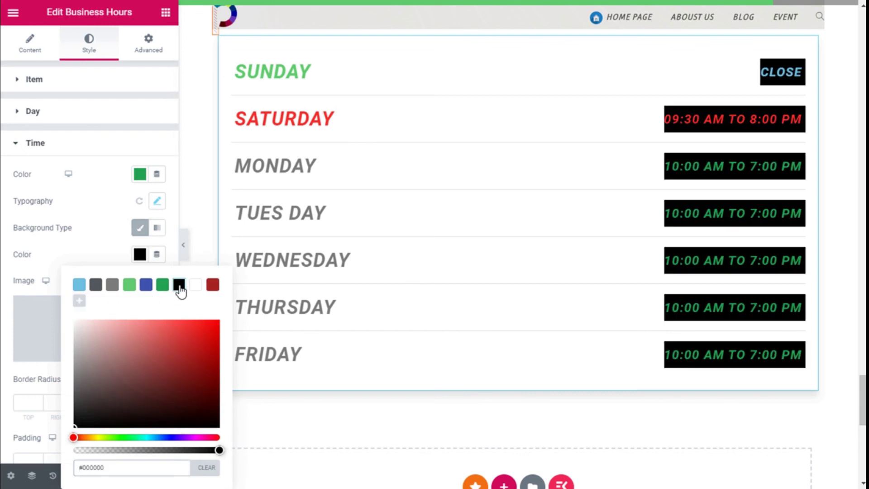
click(140, 254)
click(140, 254)
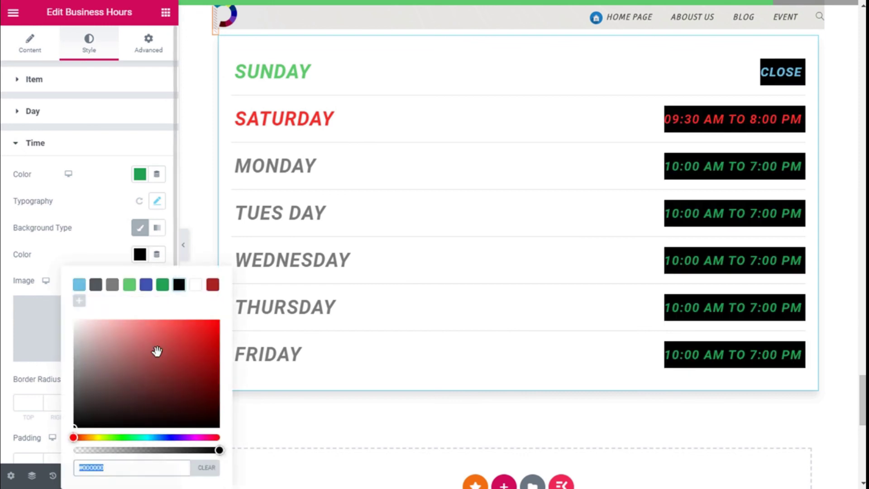
click(206, 467)
click(103, 254)
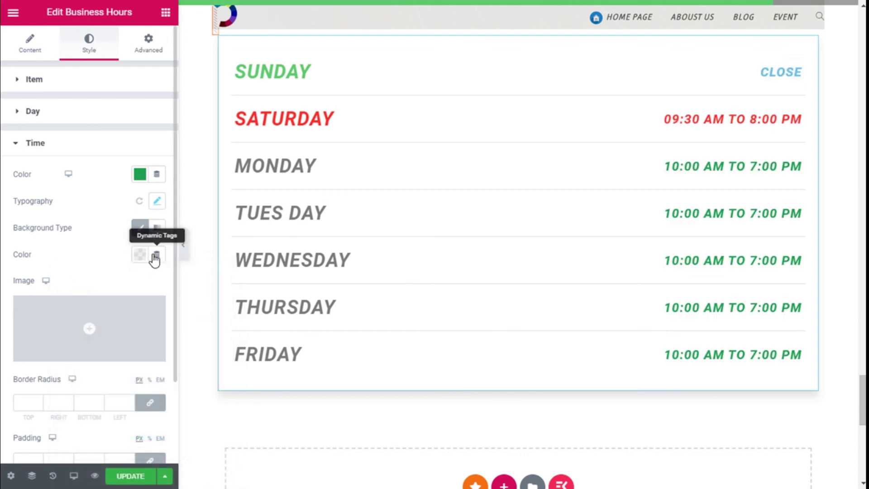
scroll(86, 326, down, 3)
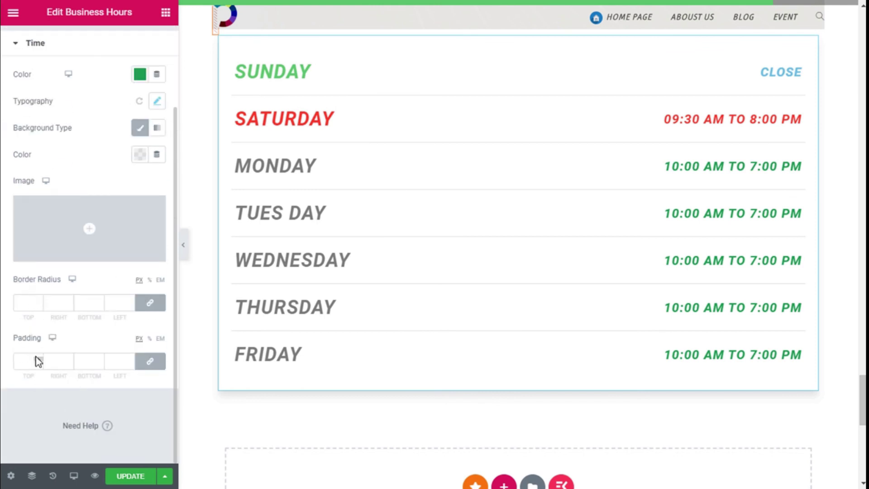
scroll(35, 359, up, 3)
click(46, 155)
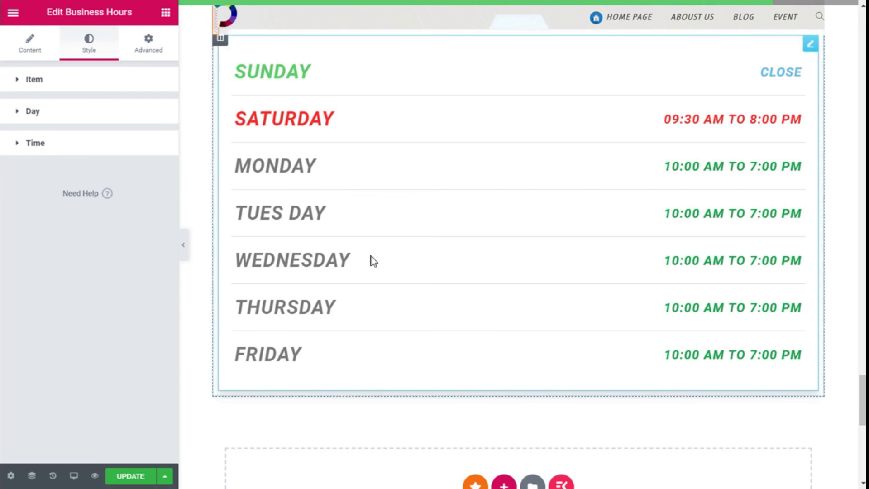
- Save the page with the styled Business Hours widget using Update
scroll(371, 256, up, 2)
scroll(371, 257, down, 2)
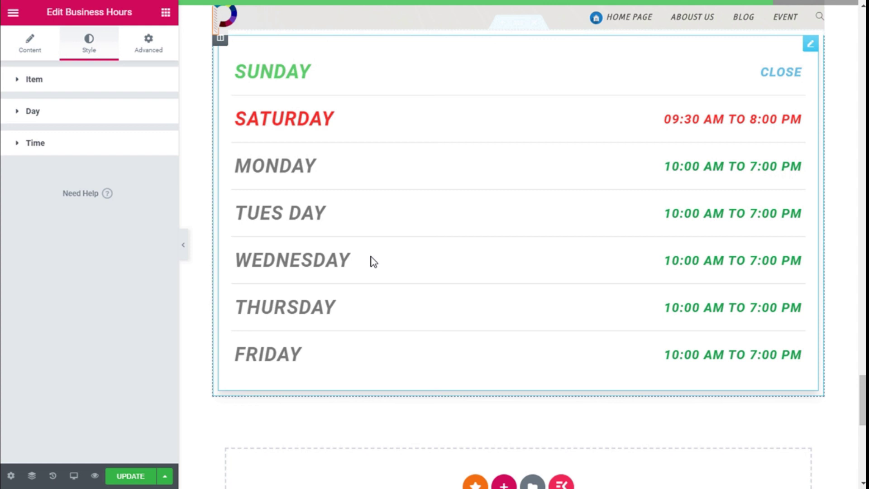
click(122, 476)
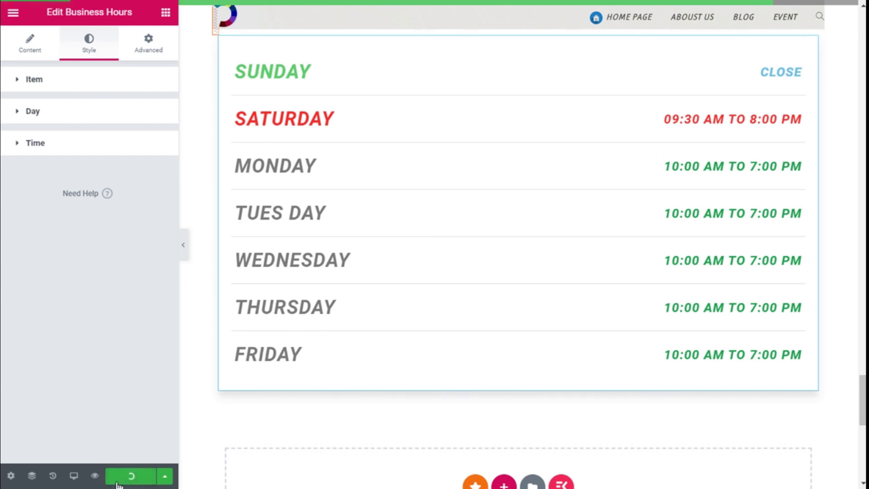